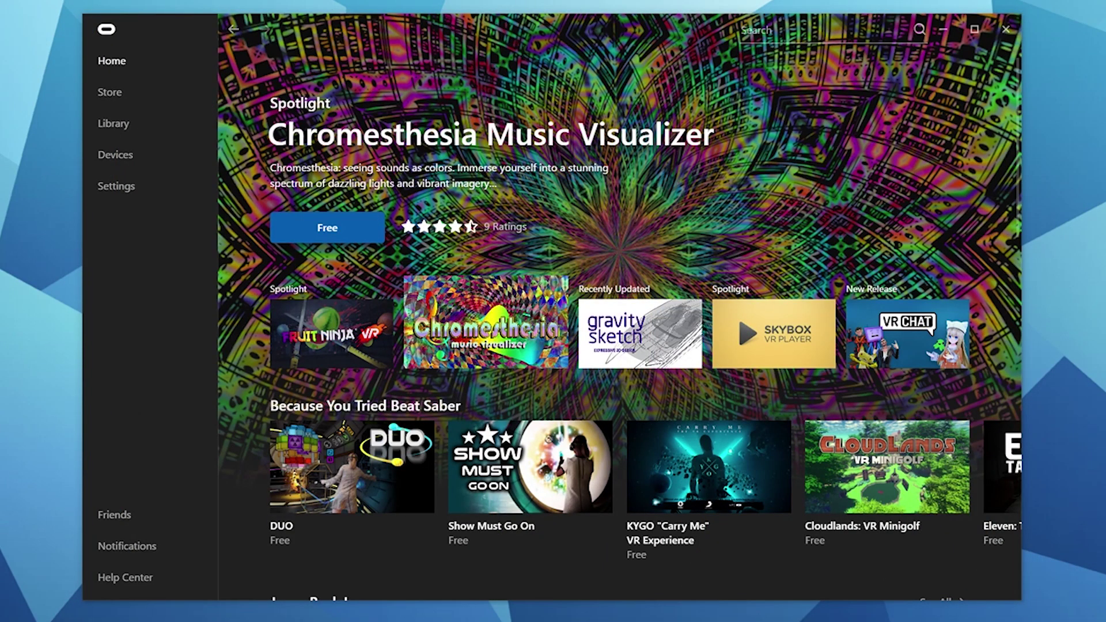
Allow apps from unknown sources in the Oculus general settings after checking the connected devices
{"action": "left_click", "coordinate": [107, 157]}
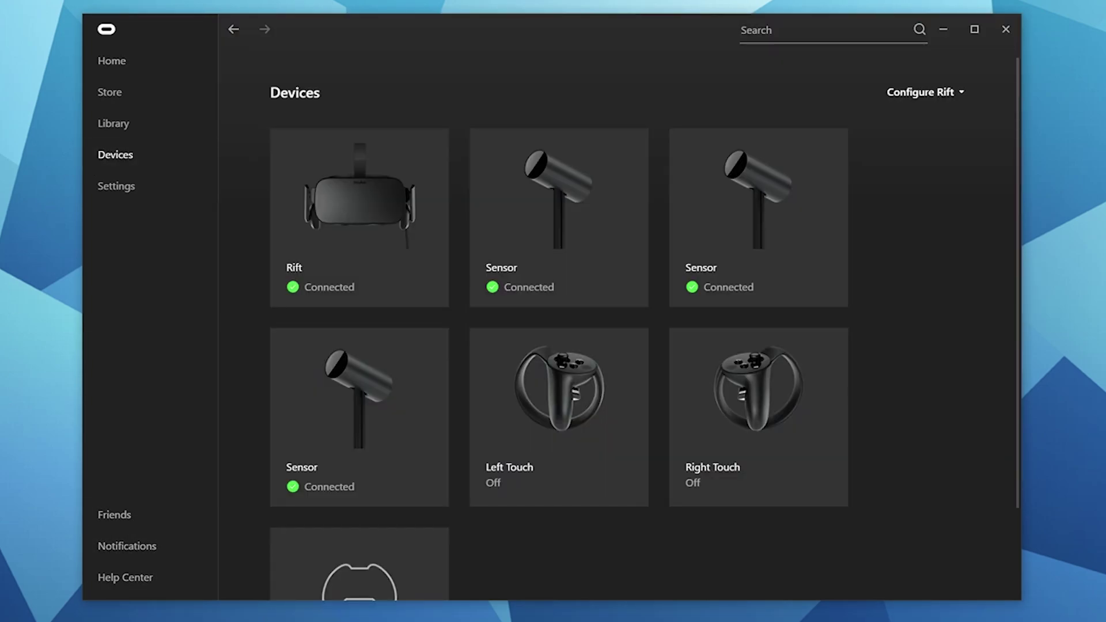
{"action": "left_click", "coordinate": [127, 199]}
{"action": "left_click", "coordinate": [515, 83]}
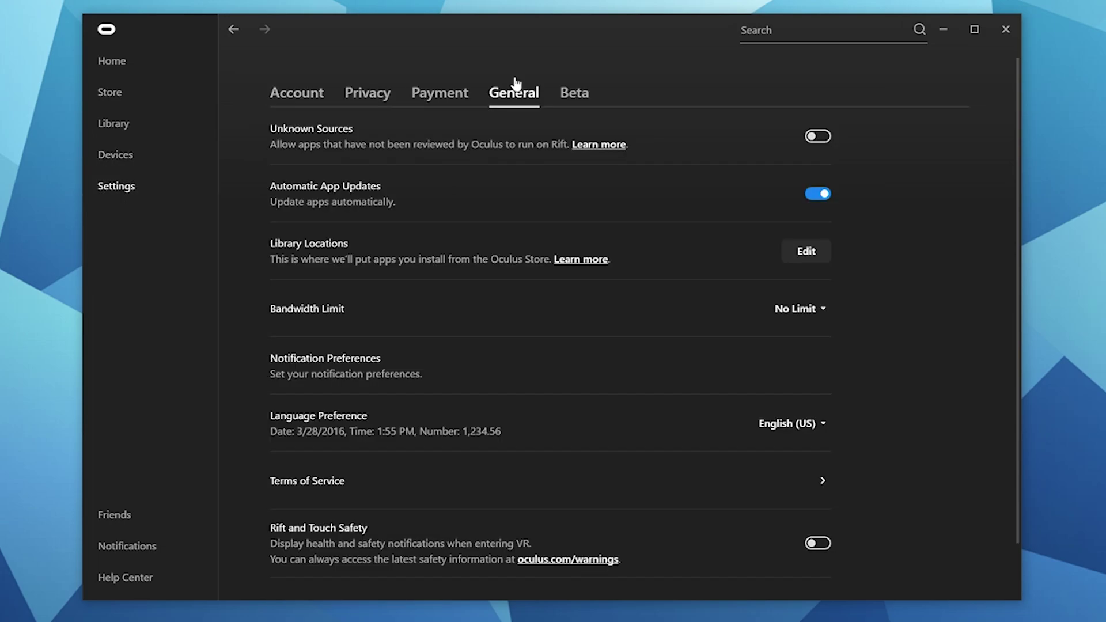
{"action": "left_click", "coordinate": [819, 138]}
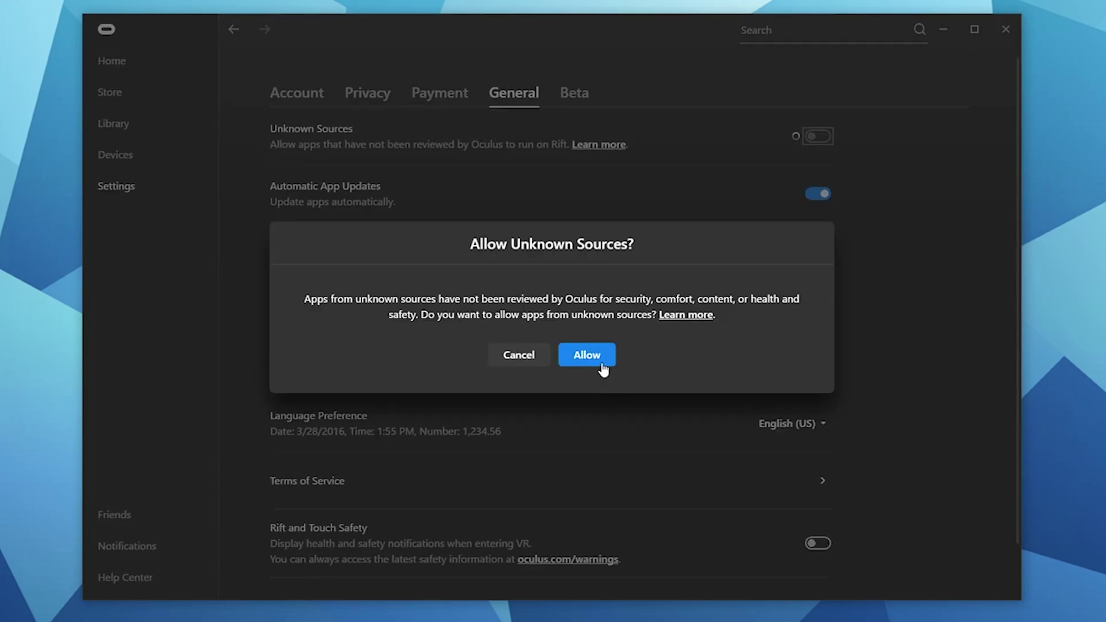
{"action": "left_click", "coordinate": [586, 356]}
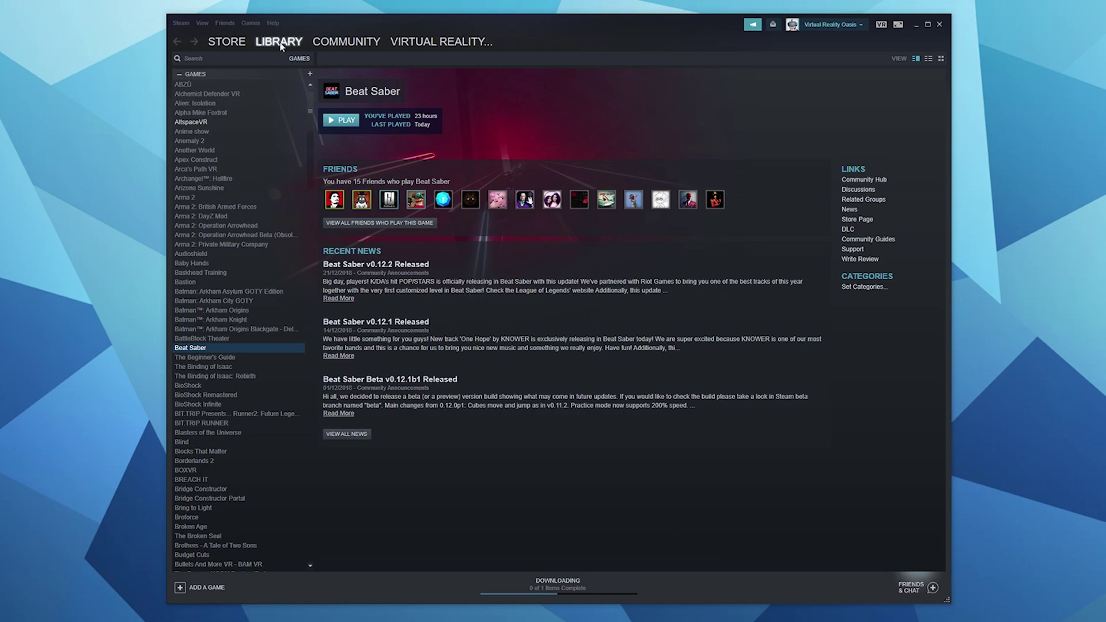
Switch to Steam, filter the library's tools for "ste", and open the options for SteamVR
{"action": "mouse_move", "coordinate": [281, 46]}
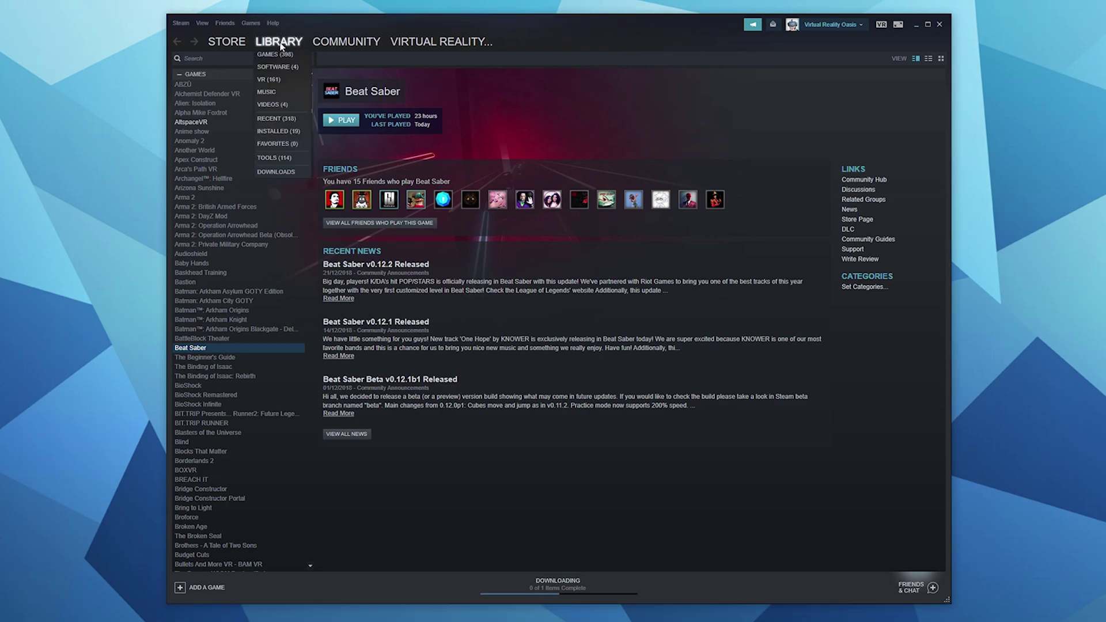
{"action": "left_click", "coordinate": [274, 158]}
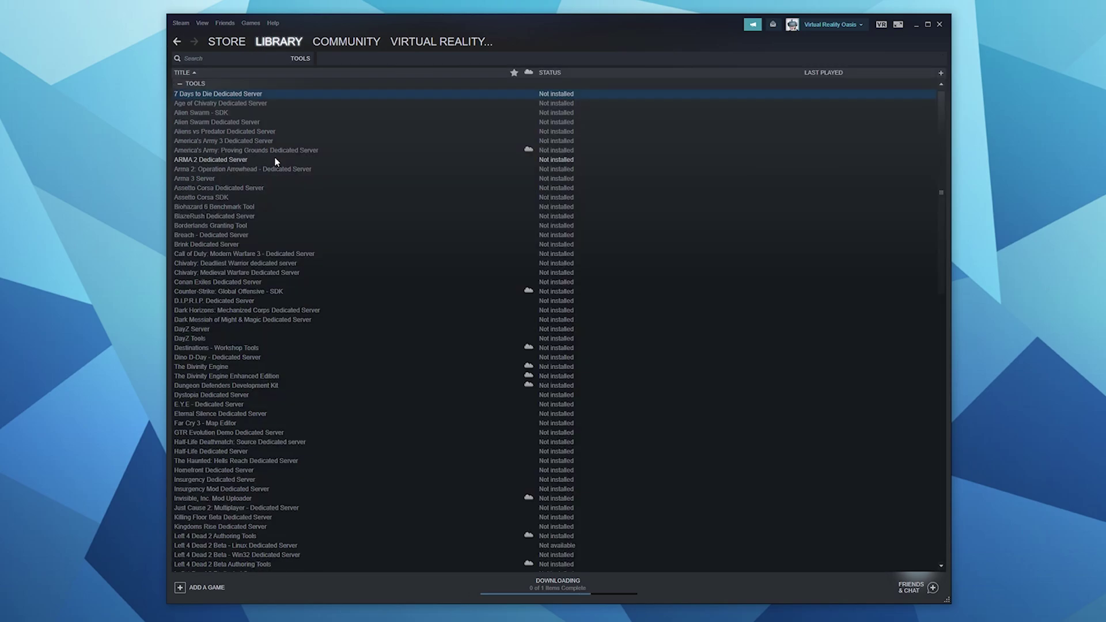
{"action": "type", "text": "ste"}
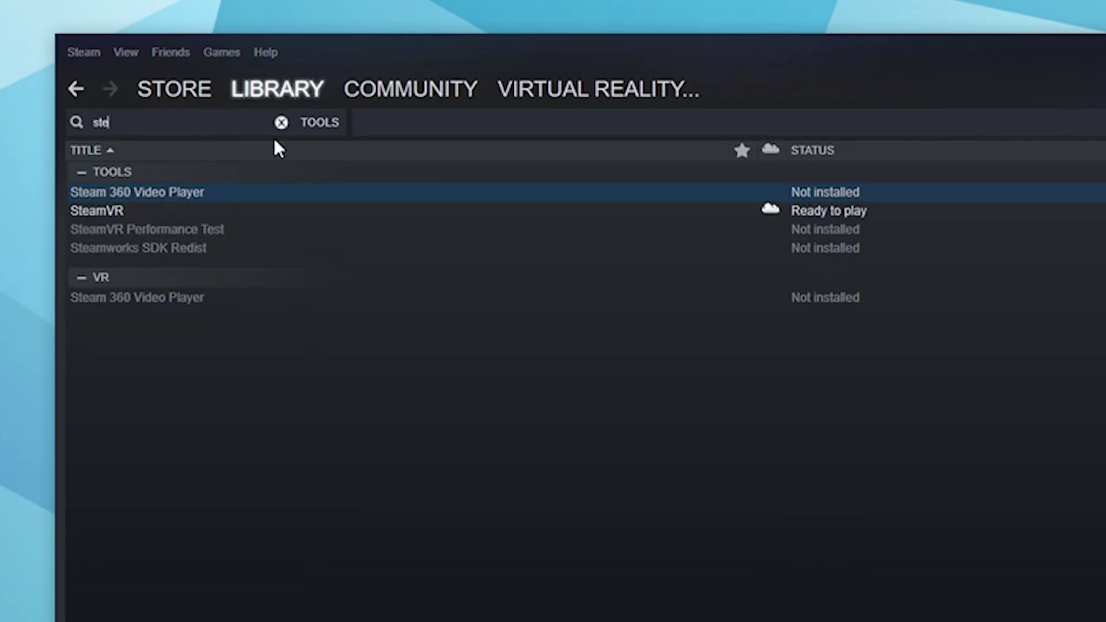
{"action": "left_click", "coordinate": [134, 209]}
{"action": "right_click", "coordinate": [135, 212]}
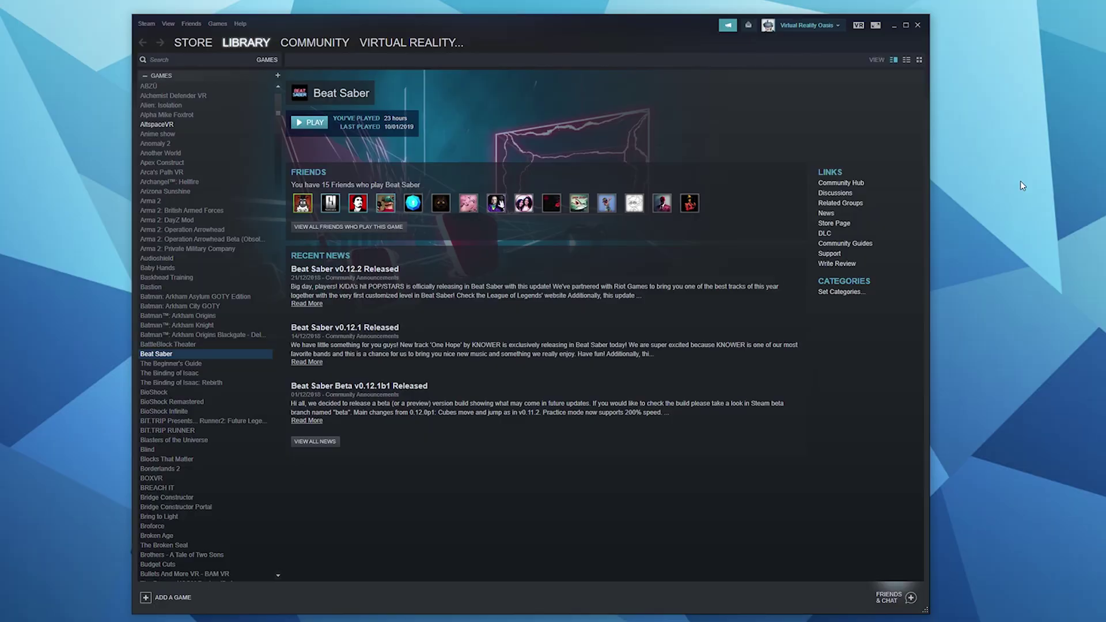
Launch SteamVR from Steam and start its Room Setup
{"action": "left_click", "coordinate": [859, 26]}
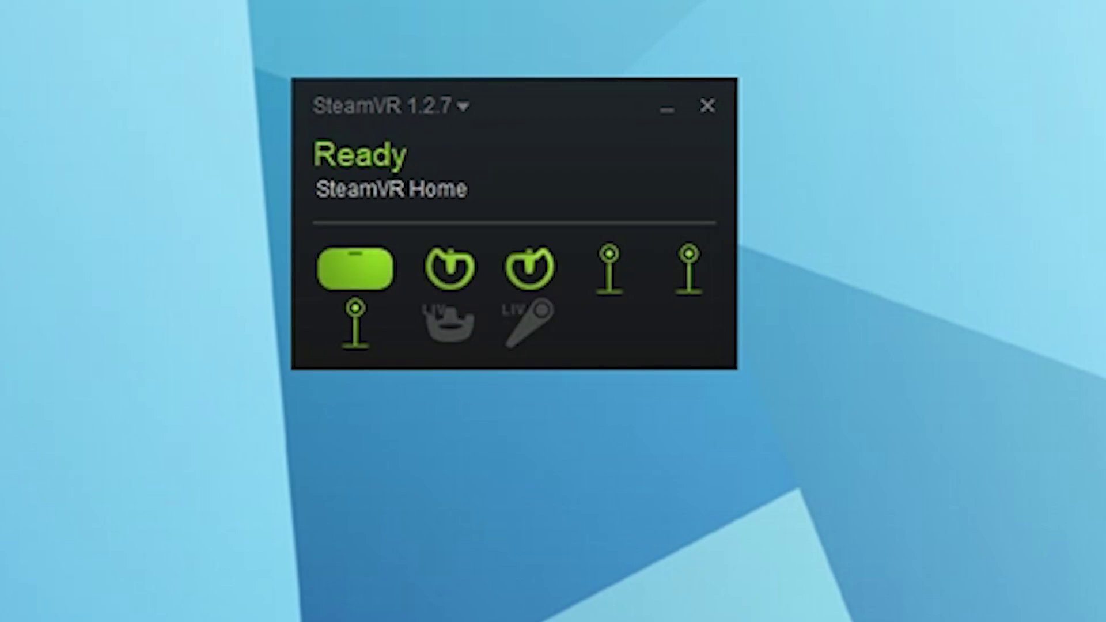
{"action": "left_click", "coordinate": [442, 111]}
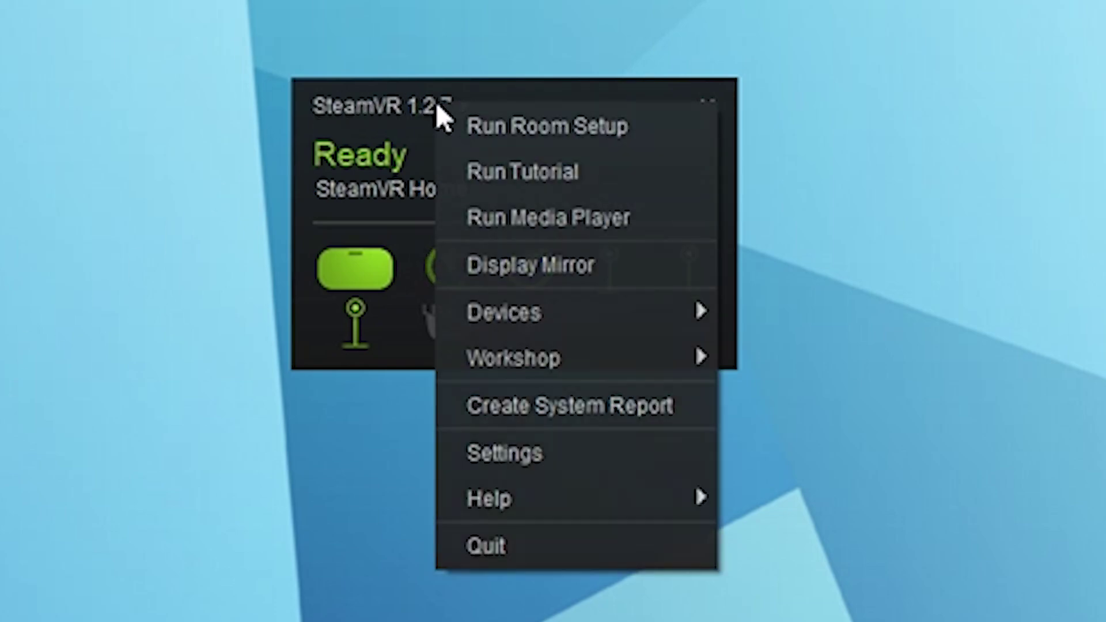
{"action": "left_click", "coordinate": [494, 128]}
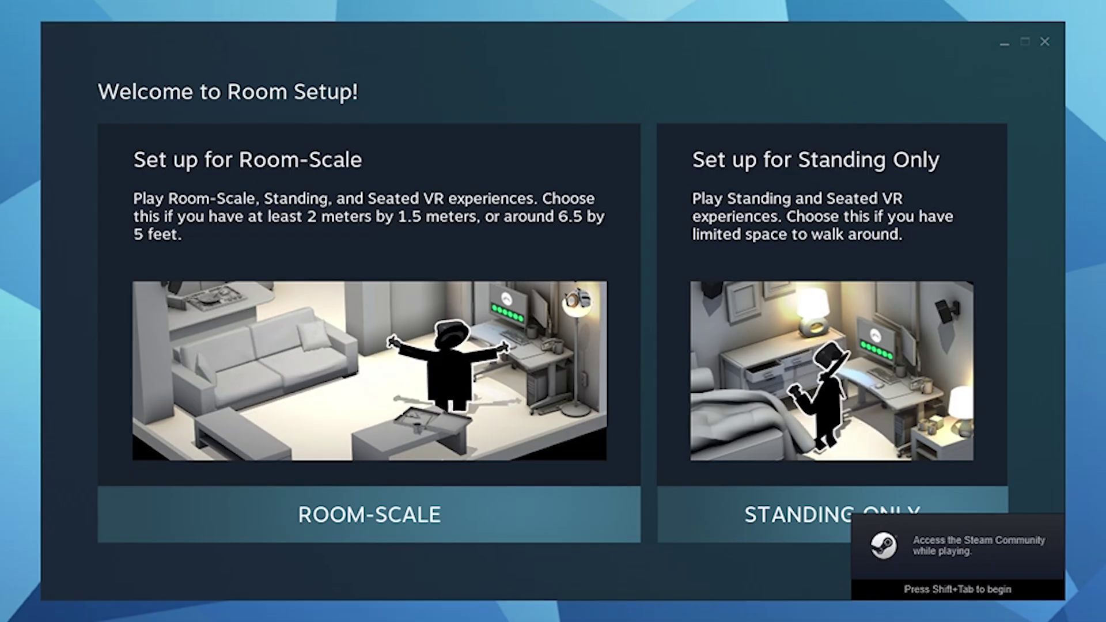
Complete the Room-Scale setup, calibrating the floor height and tracing the perimeter of the play space
{"action": "left_click", "coordinate": [418, 503]}
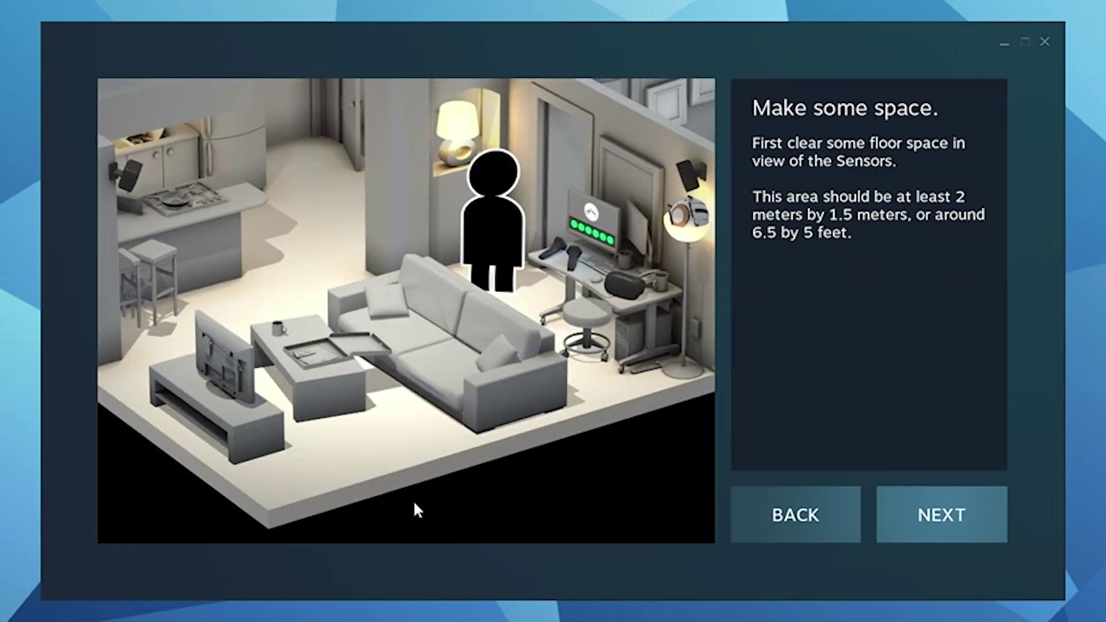
{"action": "left_click", "coordinate": [942, 515]}
{"action": "left_click", "coordinate": [941, 514]}
{"action": "left_click", "coordinate": [939, 449]}
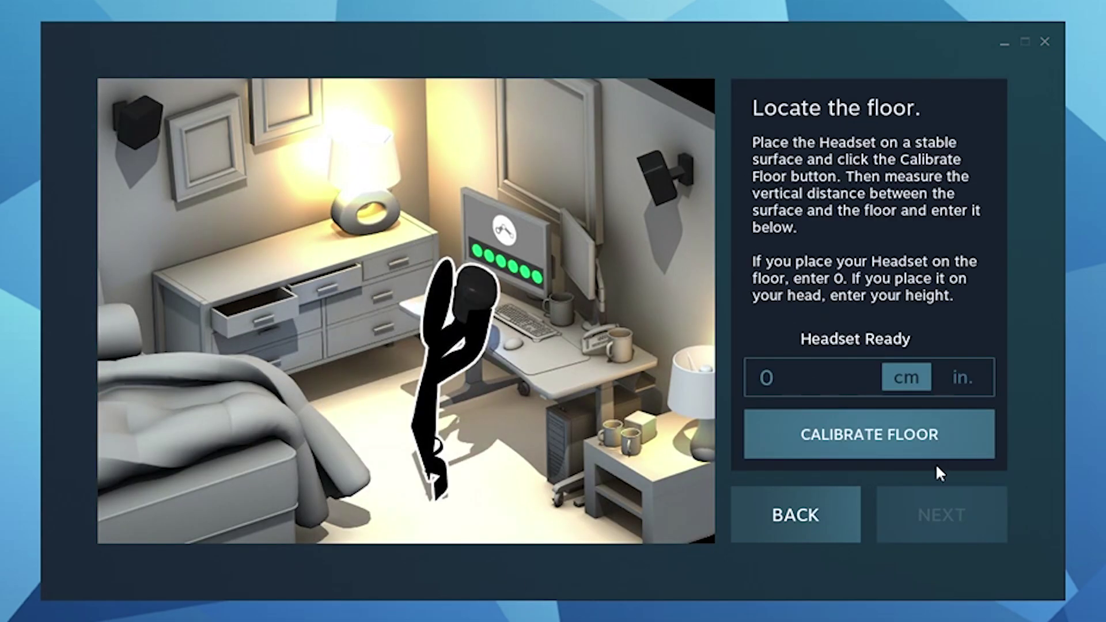
{"action": "left_click", "coordinate": [938, 455]}
{"action": "left_click", "coordinate": [966, 507]}
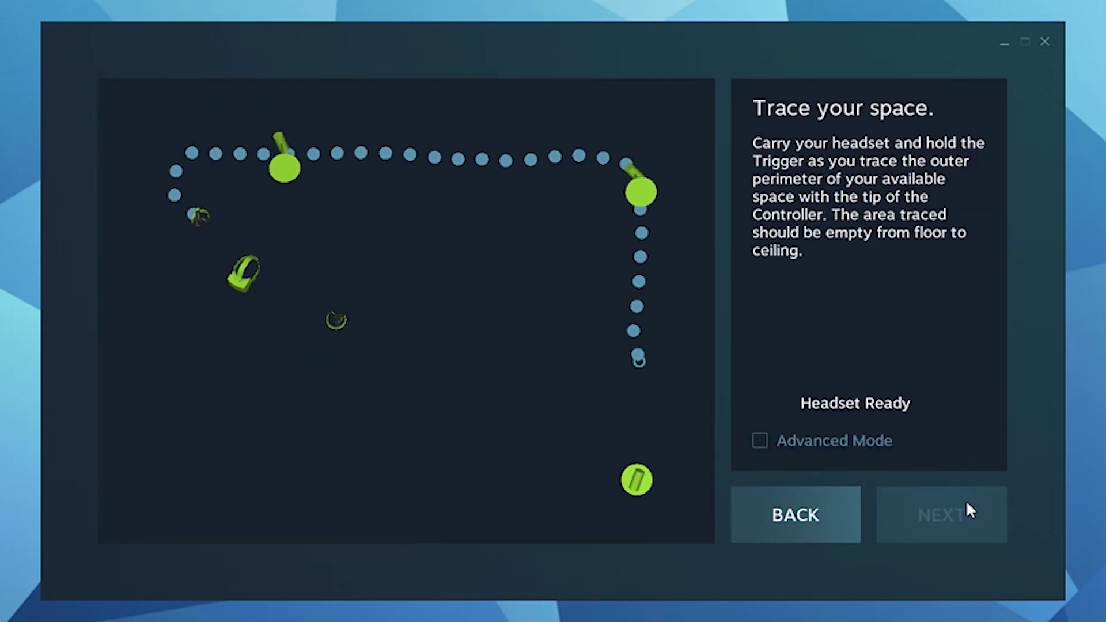
{"action": "left_click", "coordinate": [939, 514]}
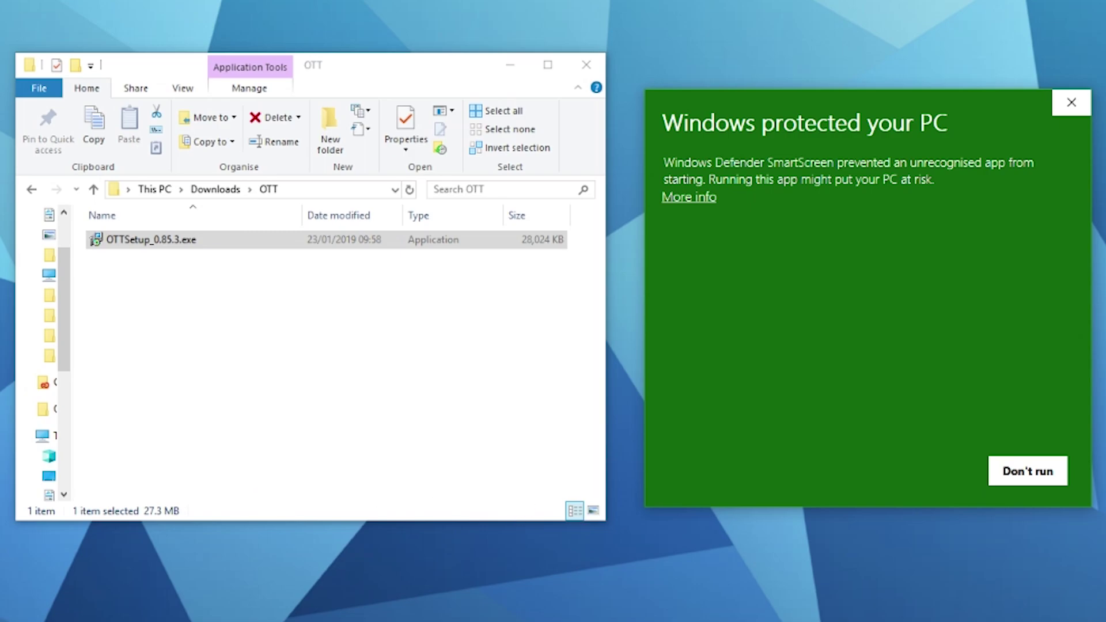
Get past the SmartScreen block on OTTSetup_0.85.3.exe and install Oculus Tray Tool without a desktop shortcut
{"action": "left_click", "coordinate": [700, 198]}
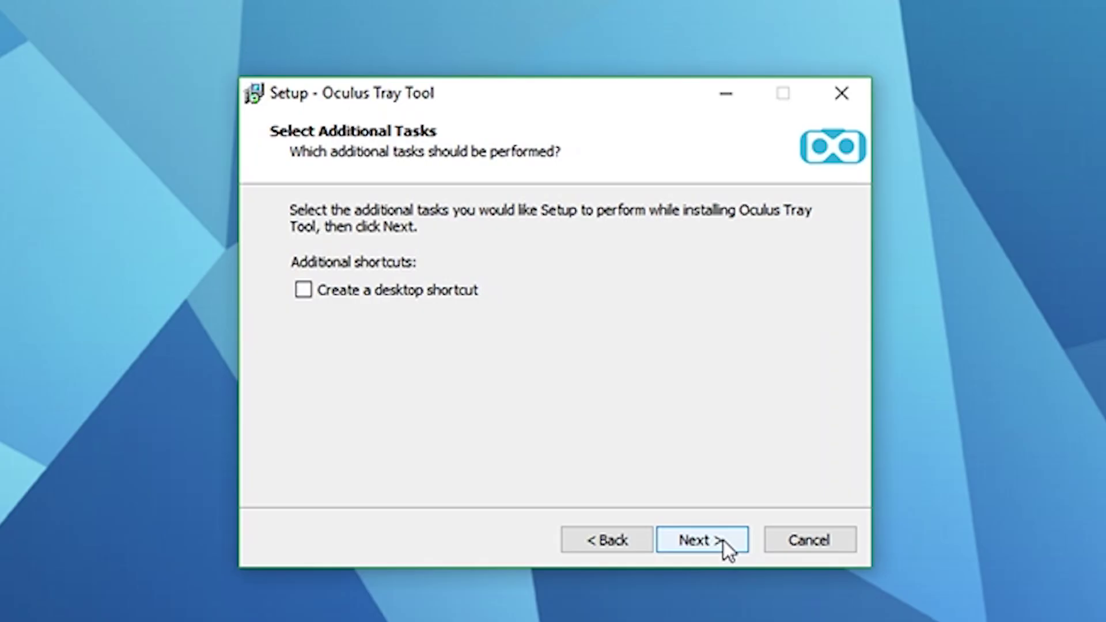
{"action": "left_click", "coordinate": [723, 542]}
{"action": "left_click", "coordinate": [723, 540]}
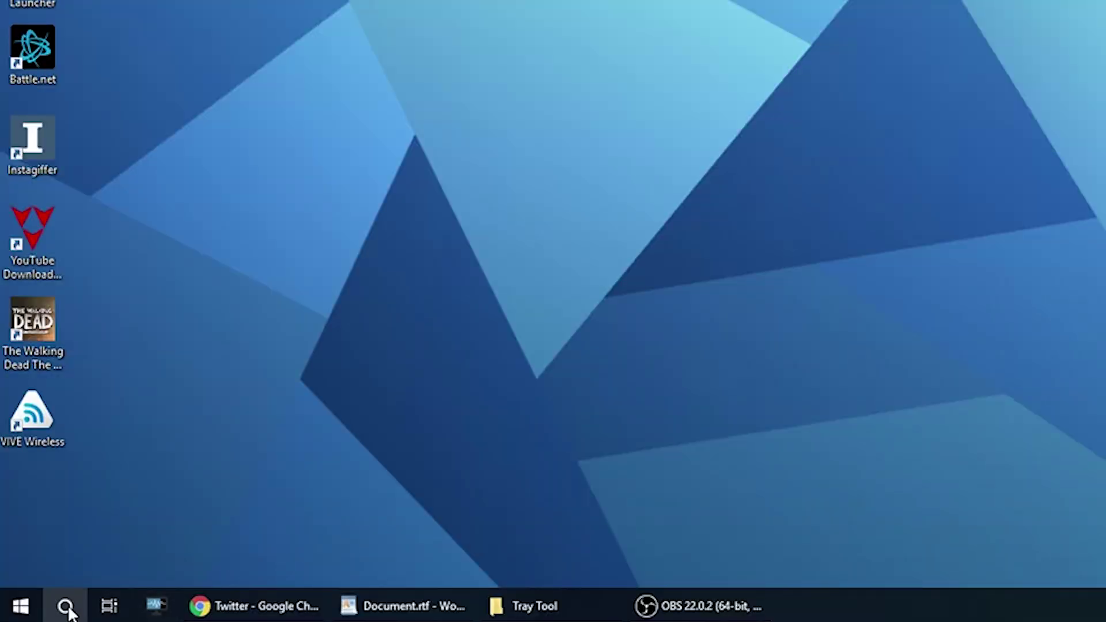
Search Windows for "oculus" and run OculusTrayTool as administrator
{"action": "left_click", "coordinate": [65, 606]}
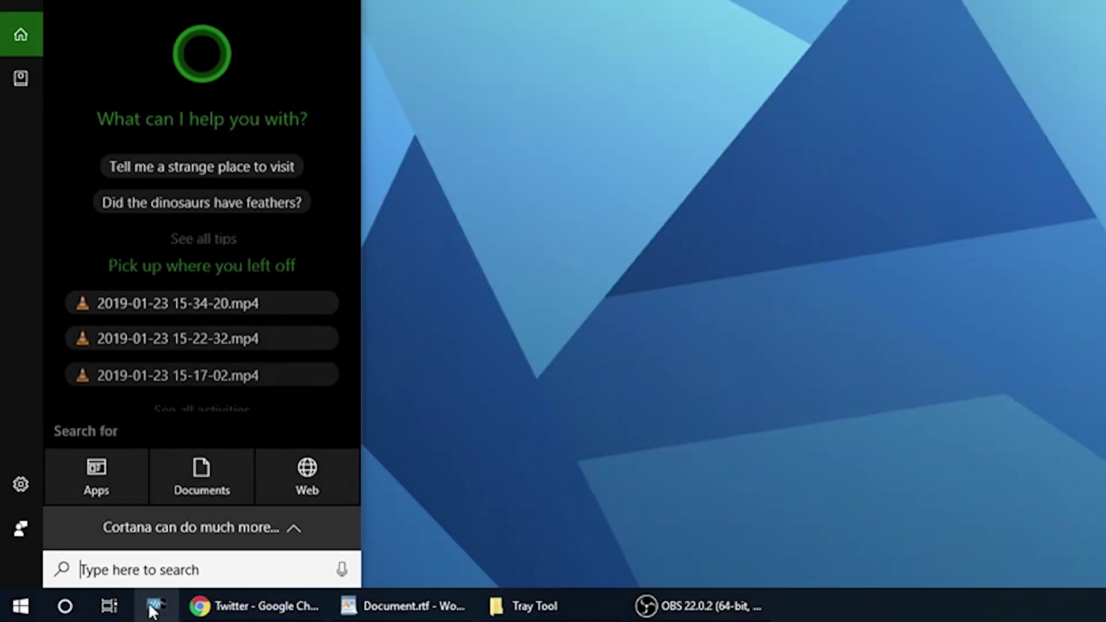
{"action": "type", "text": "oculus"}
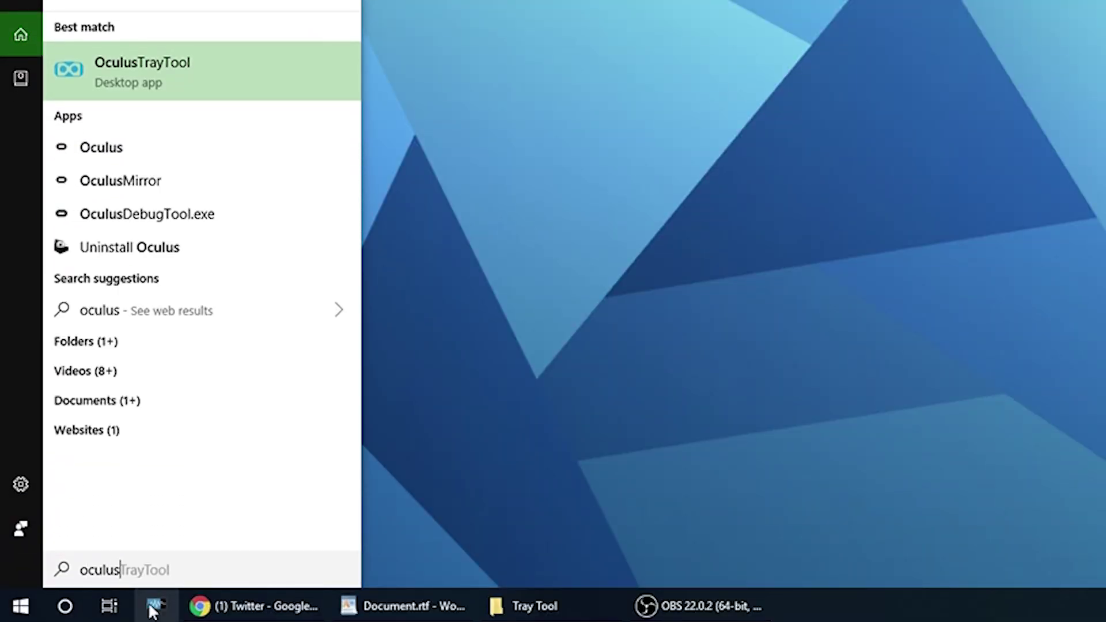
{"action": "right_click", "coordinate": [199, 68]}
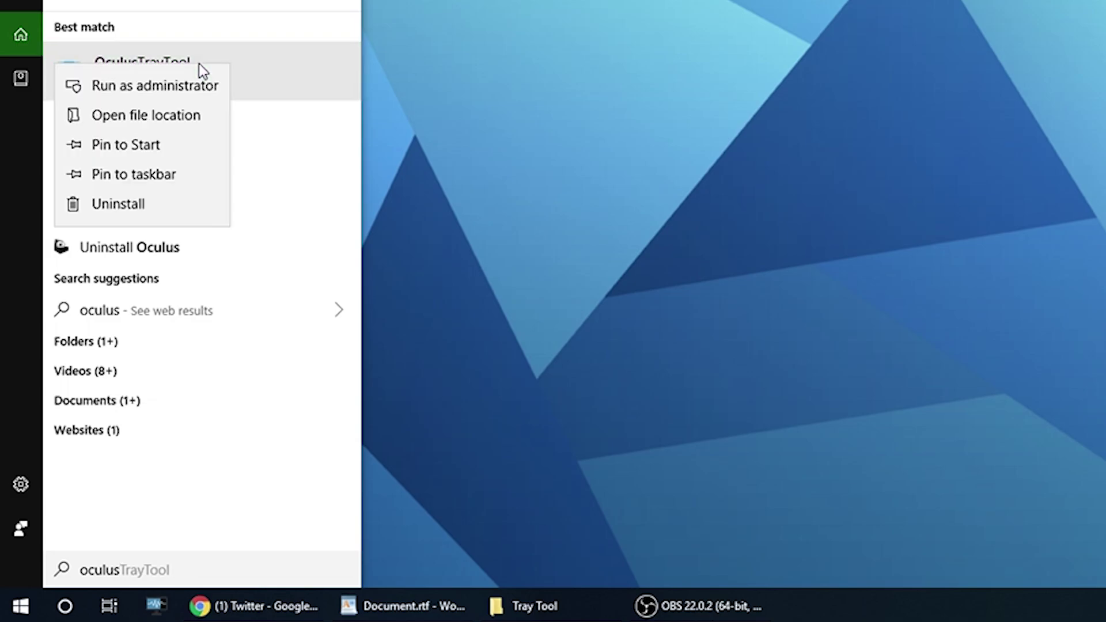
{"action": "left_click", "coordinate": [176, 92]}
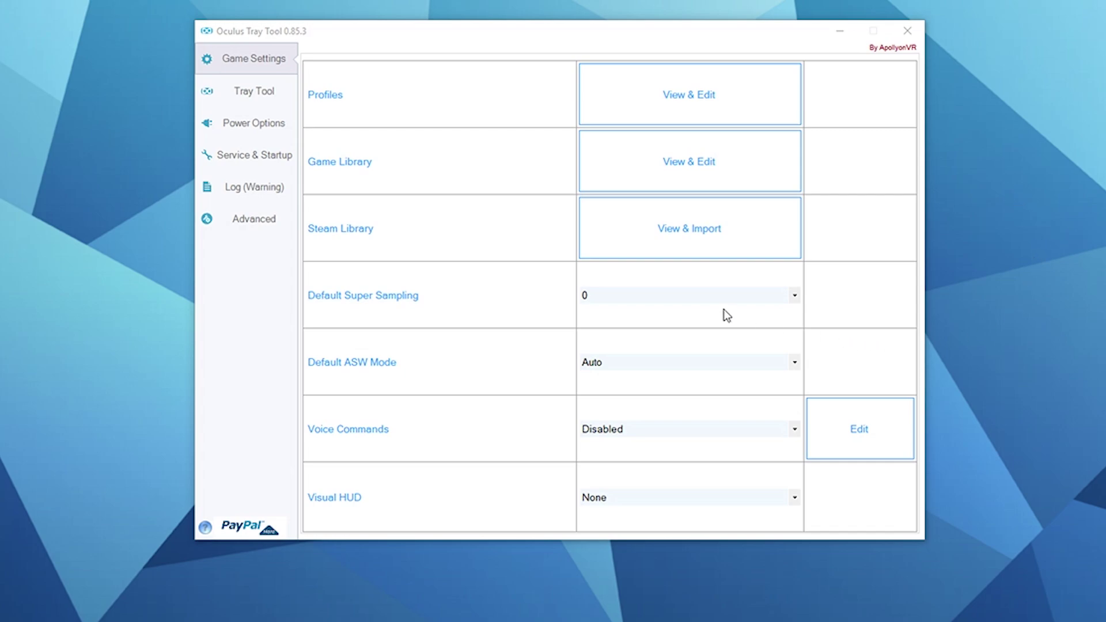
Set Default Super Sampling to 1.5 and review the Visual HUD options
{"action": "left_click", "coordinate": [703, 296]}
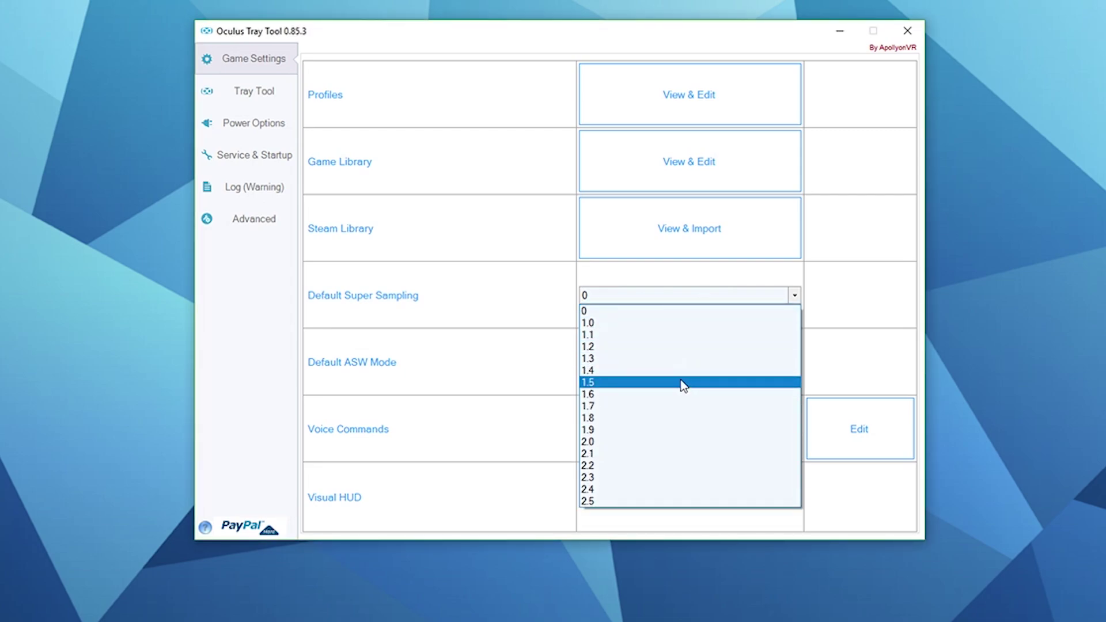
{"action": "left_click", "coordinate": [681, 382]}
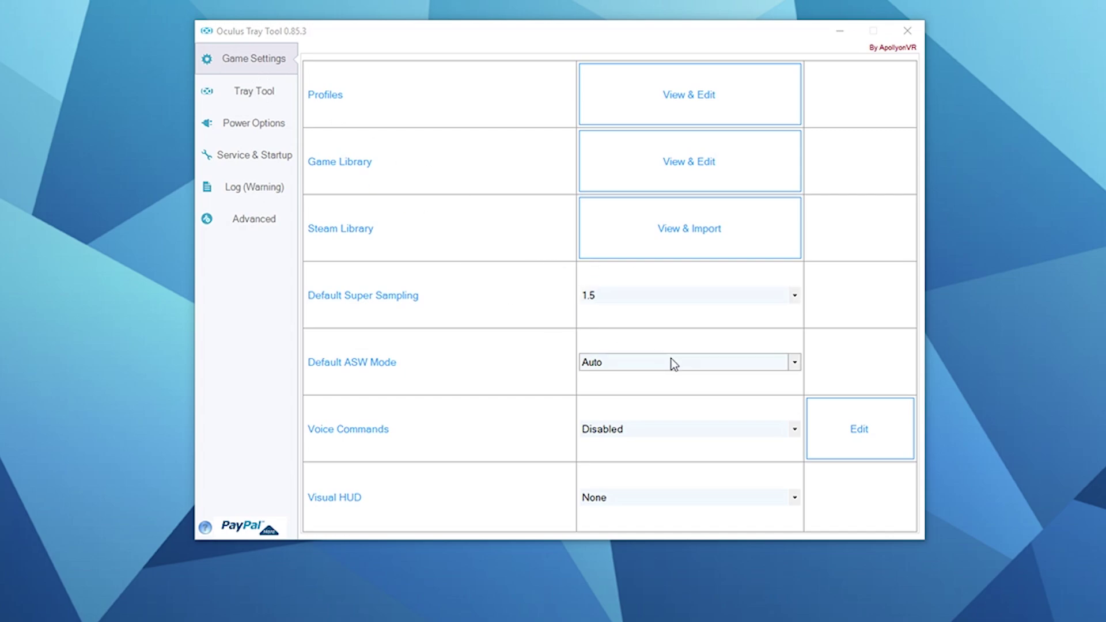
{"action": "left_click", "coordinate": [641, 496]}
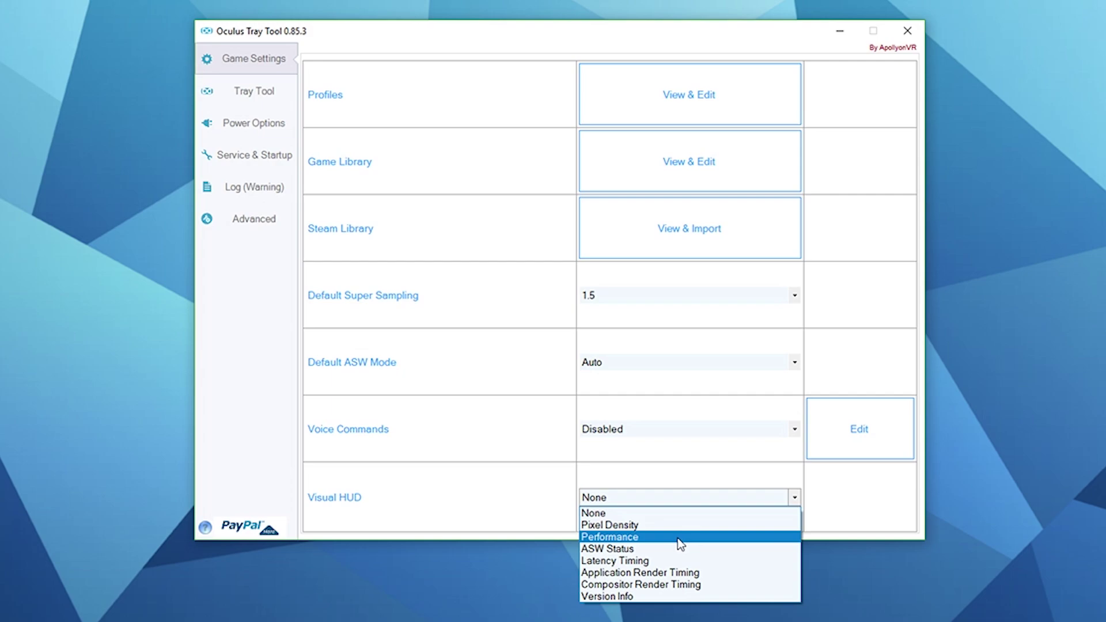
{"action": "left_click", "coordinate": [679, 543]}
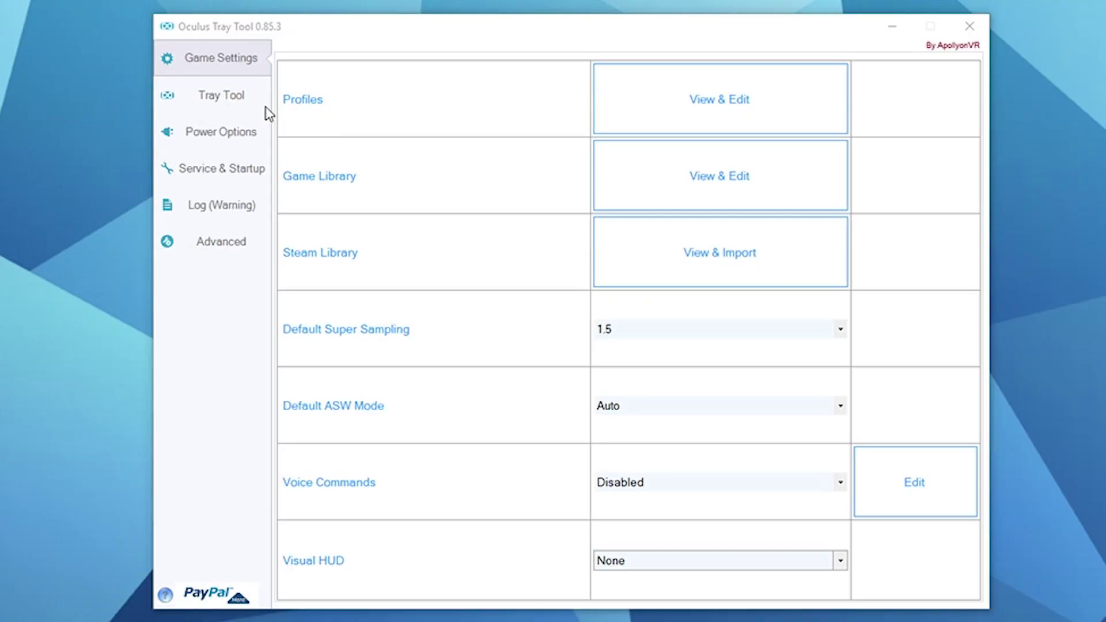
Make Oculus Tray Tool start with Windows using the regular startup method, and start minimized
{"action": "left_click", "coordinate": [198, 93]}
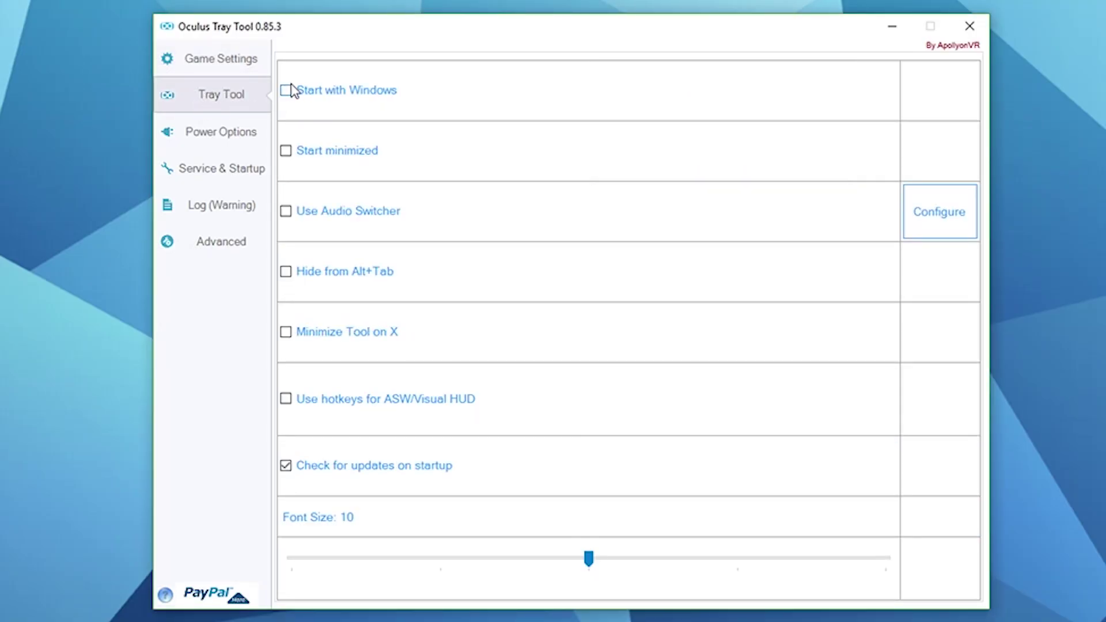
{"action": "left_click", "coordinate": [287, 91]}
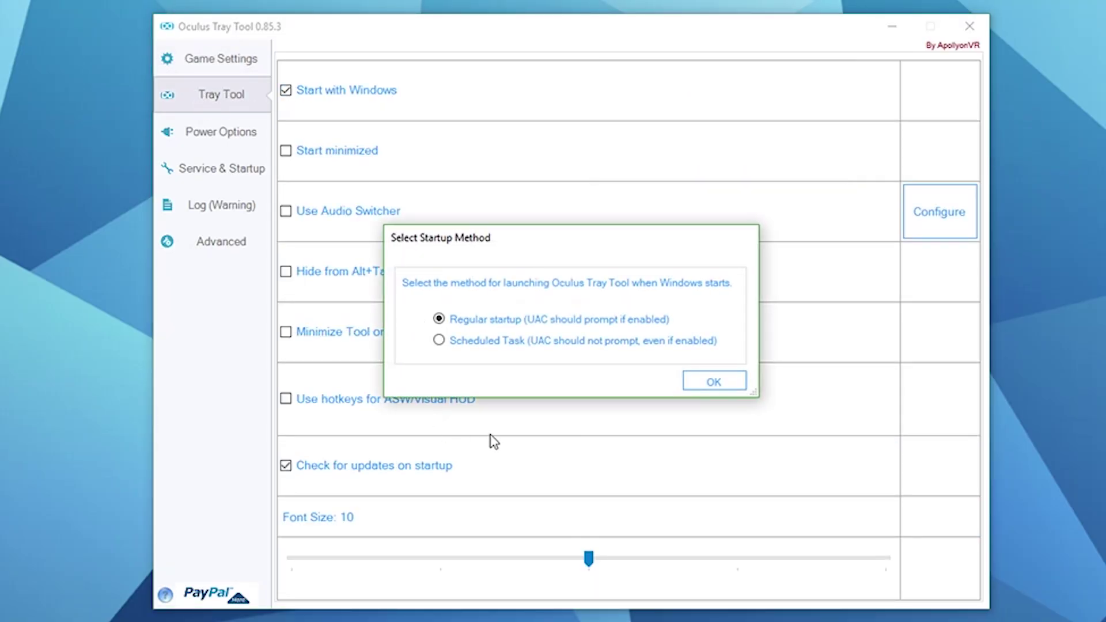
{"action": "left_click", "coordinate": [714, 382]}
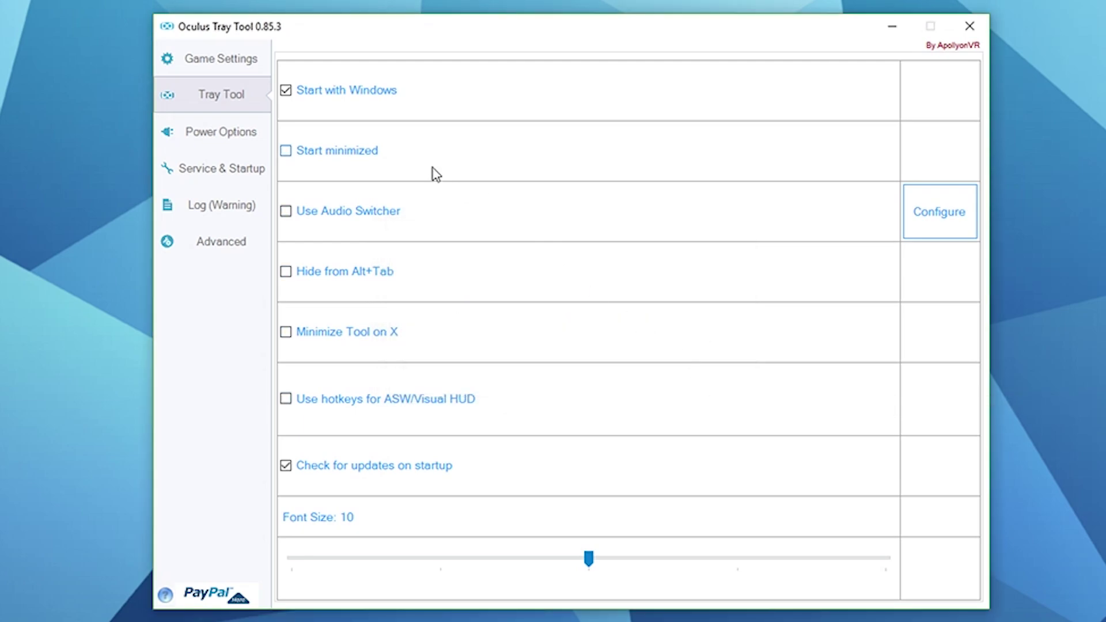
{"action": "left_click", "coordinate": [291, 152]}
Enable the audio switcher with HyperX 7.1 Audio (Headset Earphone) as audio fallback and Yeti Stereo Microphone as mic fallback
{"action": "left_click", "coordinate": [287, 213]}
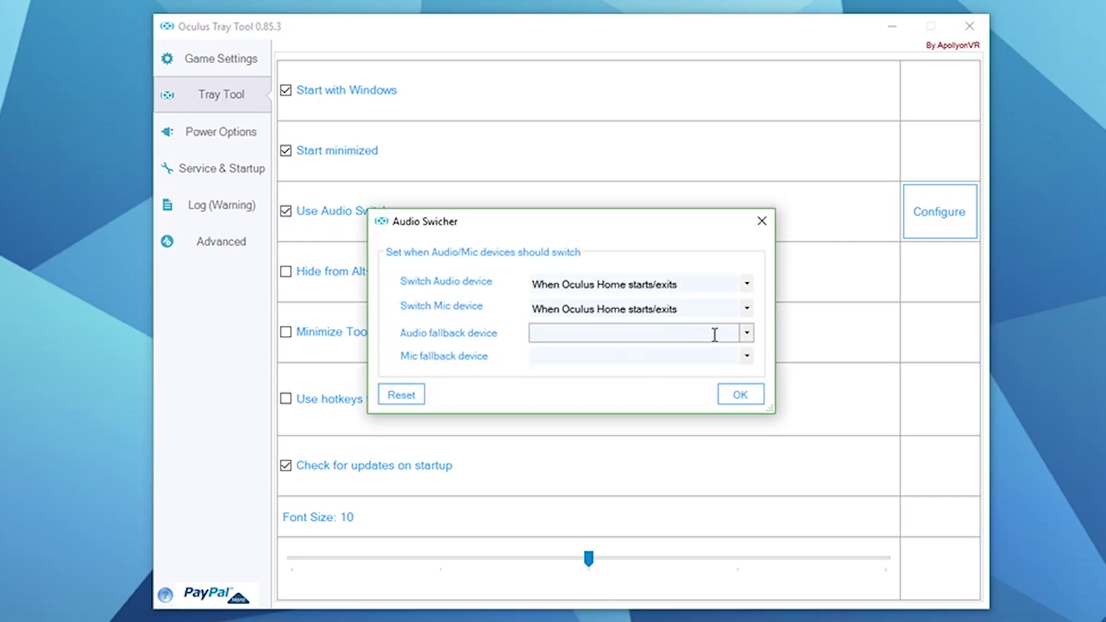
{"action": "left_click", "coordinate": [747, 334]}
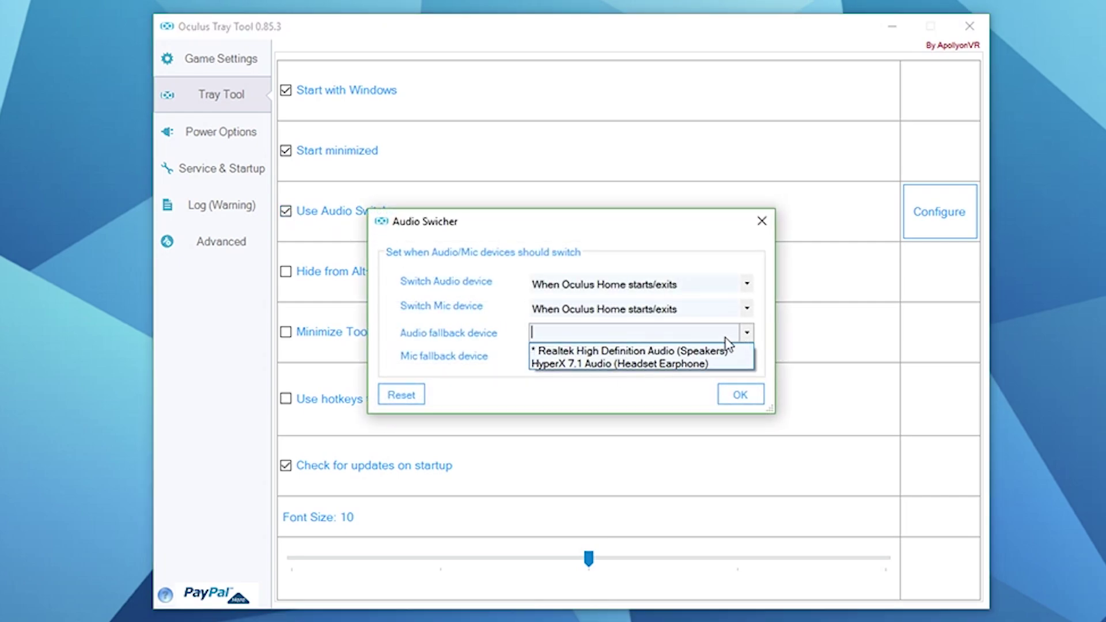
{"action": "left_click", "coordinate": [668, 364]}
{"action": "left_click", "coordinate": [747, 357]}
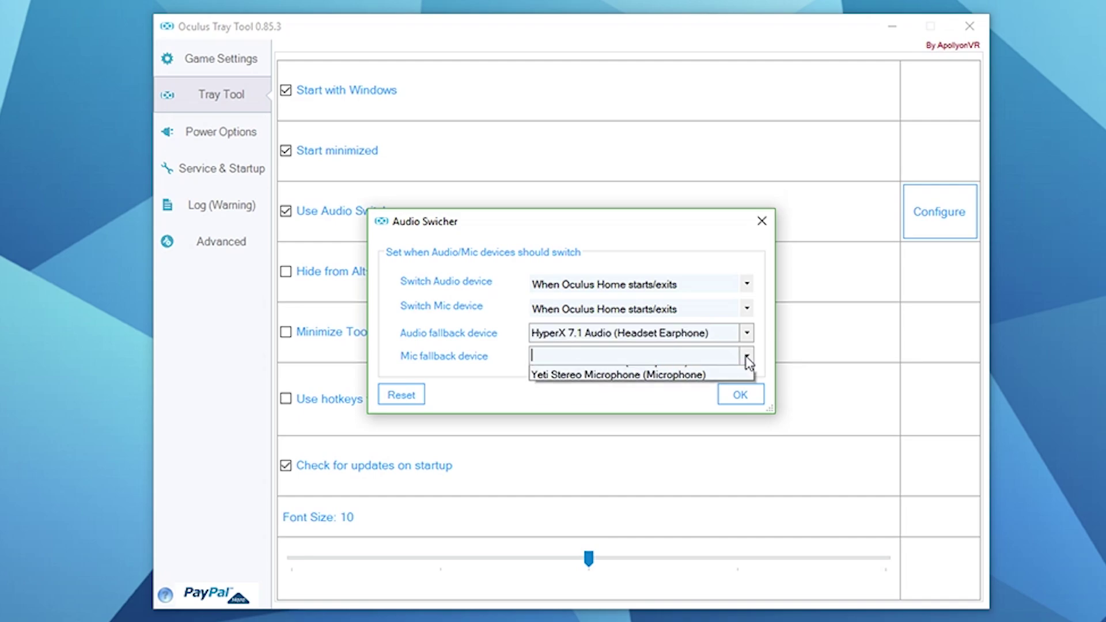
{"action": "left_click", "coordinate": [672, 386]}
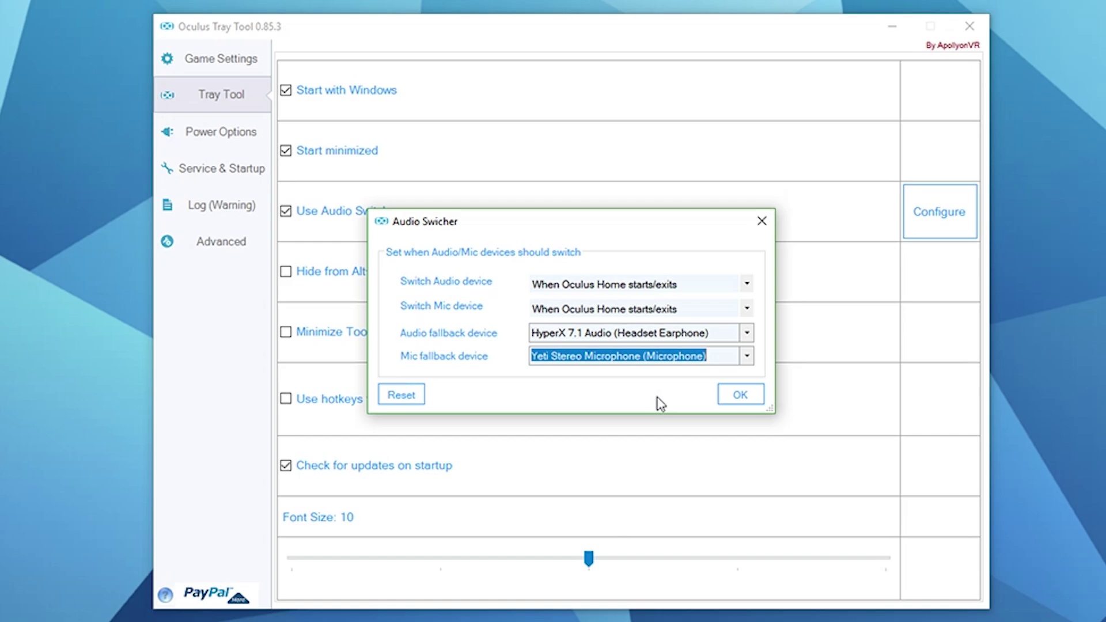
{"action": "left_click", "coordinate": [740, 394]}
Set the power plan applied on start to High performance in the power options
{"action": "left_click", "coordinate": [244, 140]}
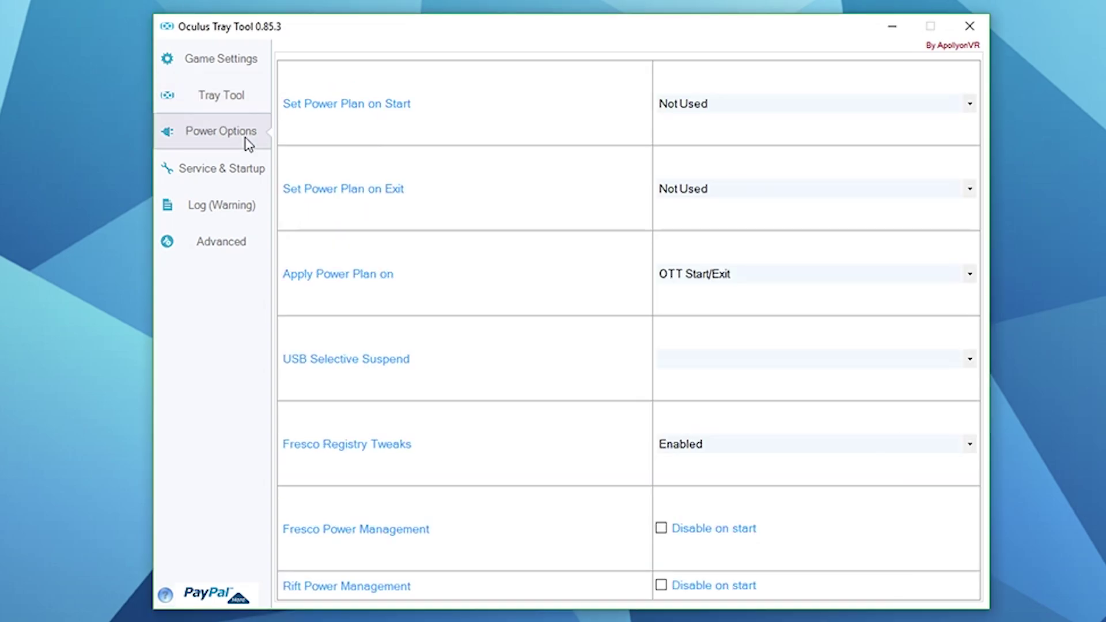
{"action": "left_click", "coordinate": [726, 104]}
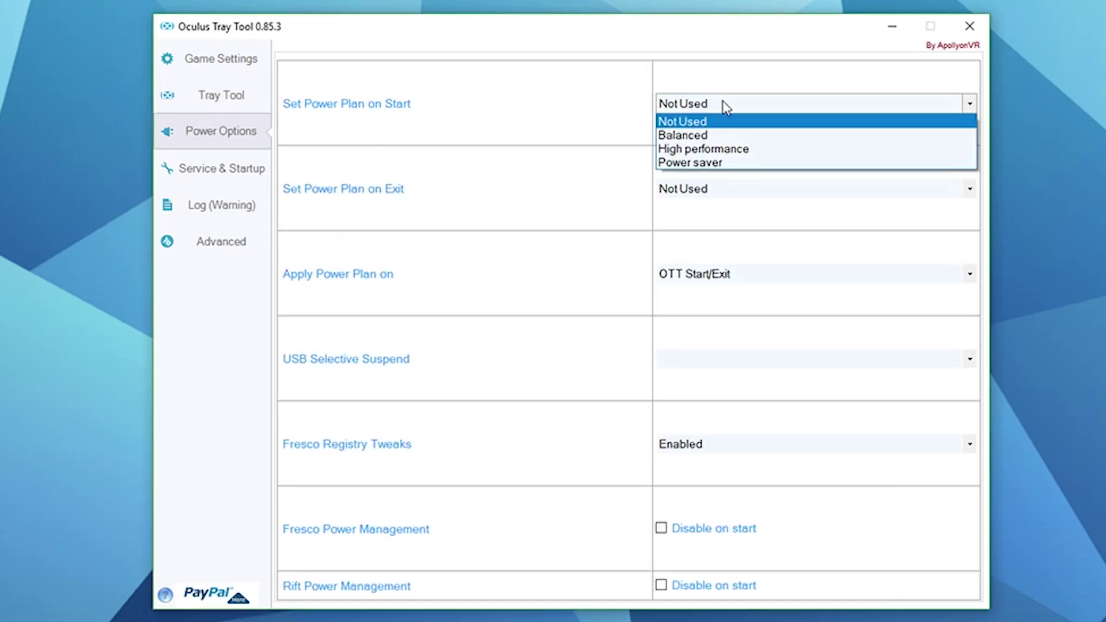
{"action": "left_click", "coordinate": [707, 150]}
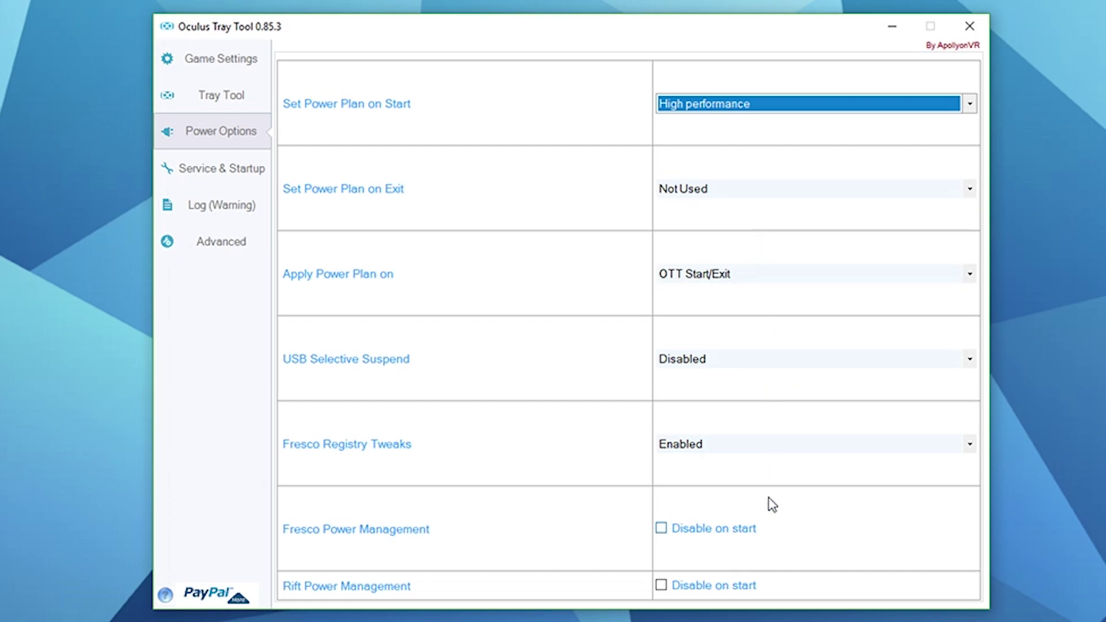
Disable Fresco Power Management on start in the power options
{"action": "left_click", "coordinate": [665, 532]}
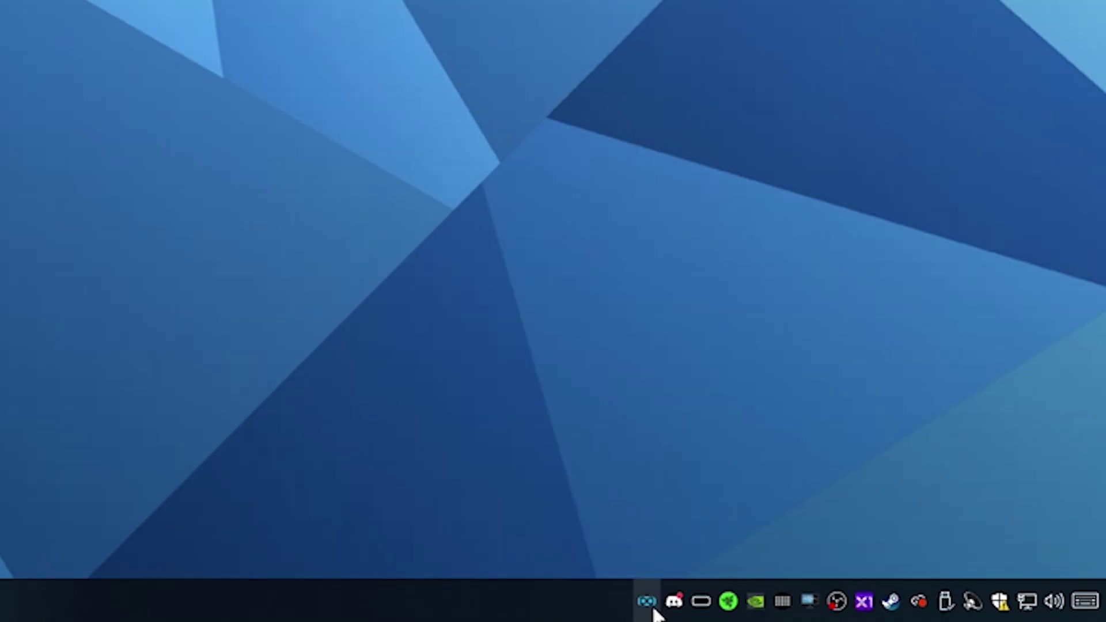
Stop the Oculus service through Oculus Tray Tool's system tray entry and dismiss the Oculus startup error
{"action": "right_click", "coordinate": [654, 612]}
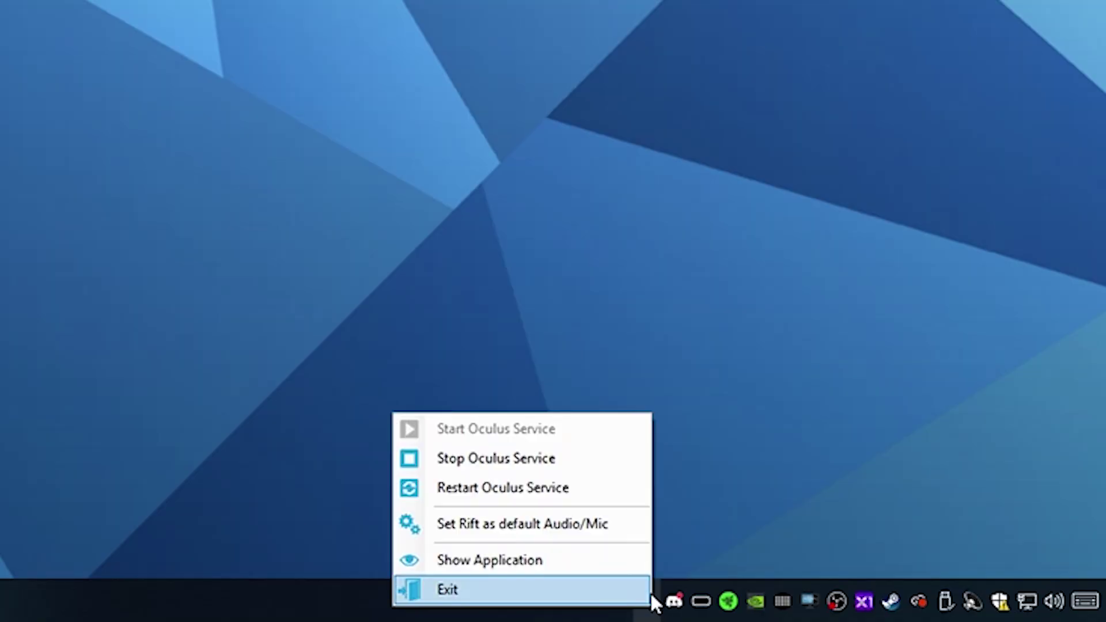
{"action": "left_click", "coordinate": [589, 463]}
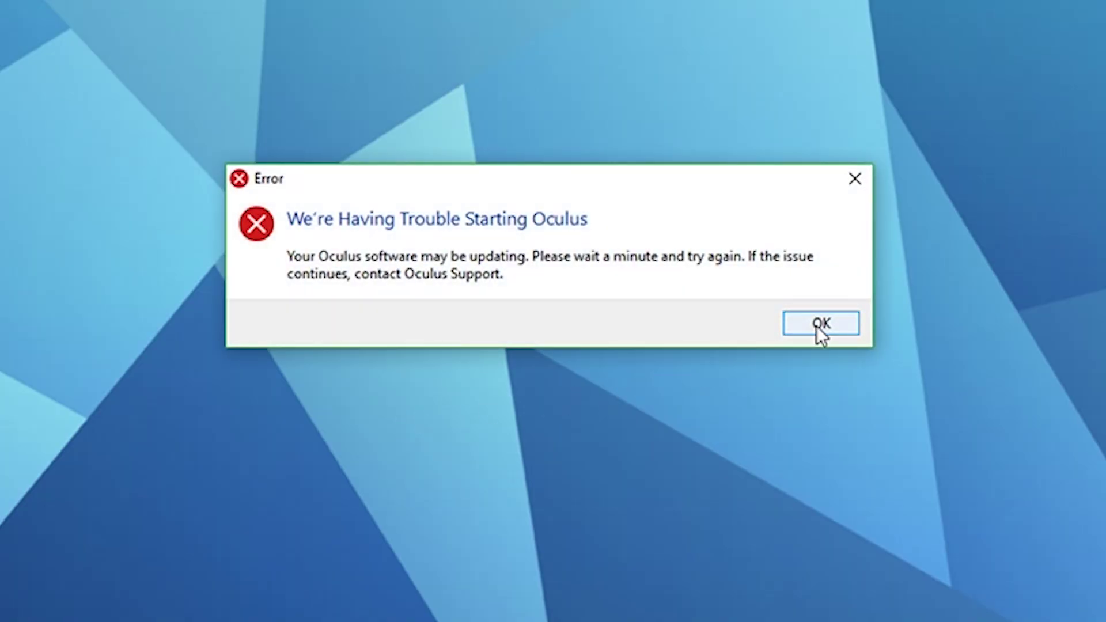
{"action": "left_click", "coordinate": [817, 327]}
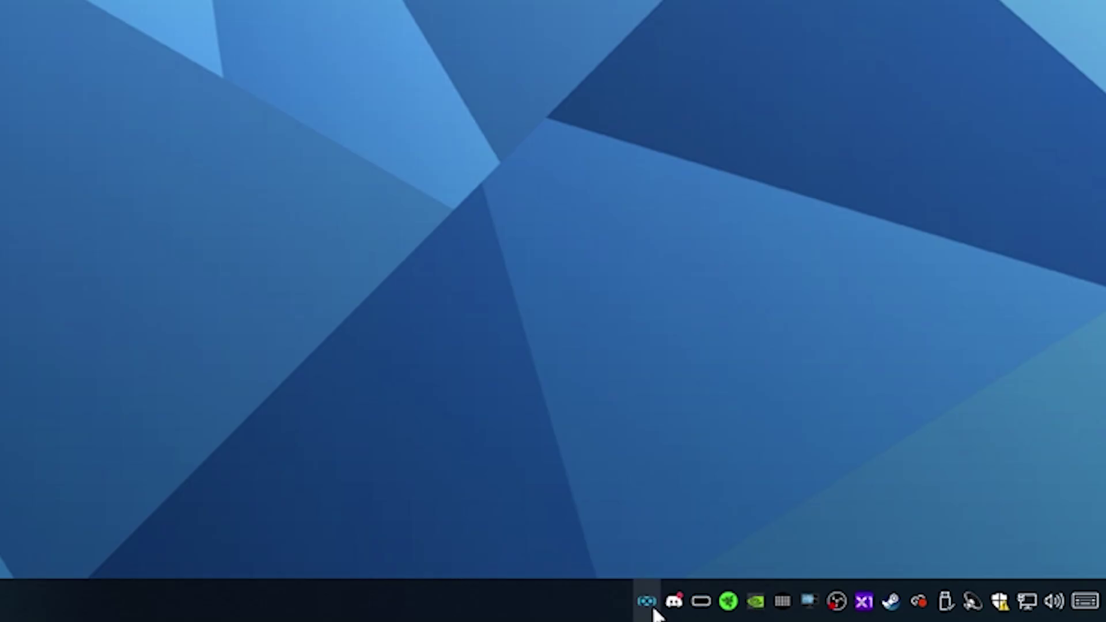
{"action": "right_click", "coordinate": [654, 611]}
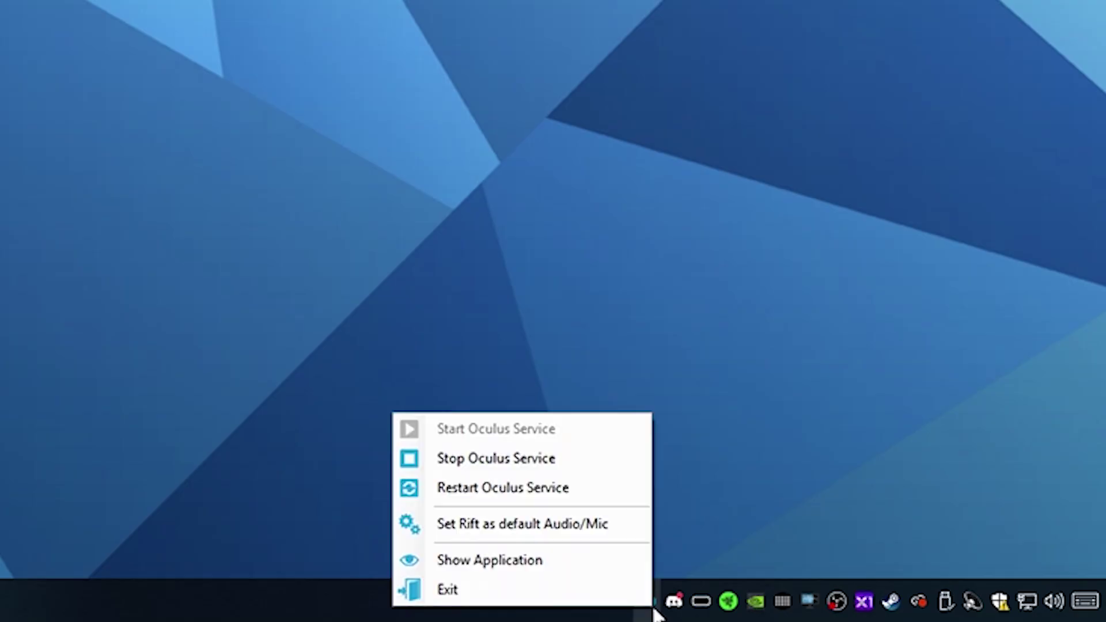
{"action": "left_click", "coordinate": [589, 463]}
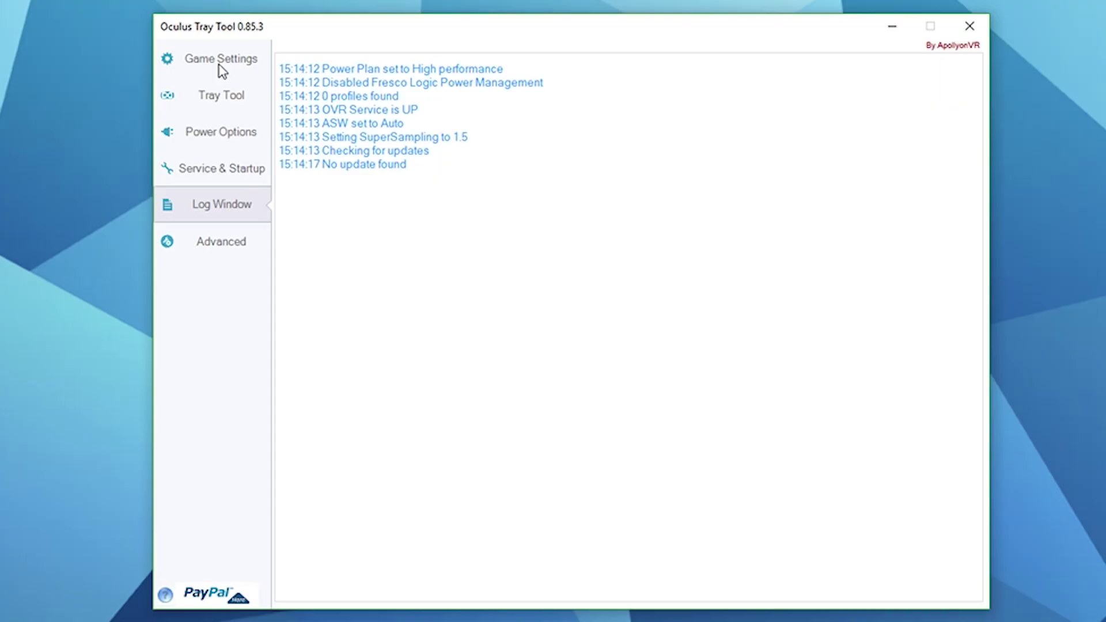
Open the Game Library from Oculus Tray Tool's game settings and add SteamVR to the Oculus library
{"action": "left_click", "coordinate": [219, 64]}
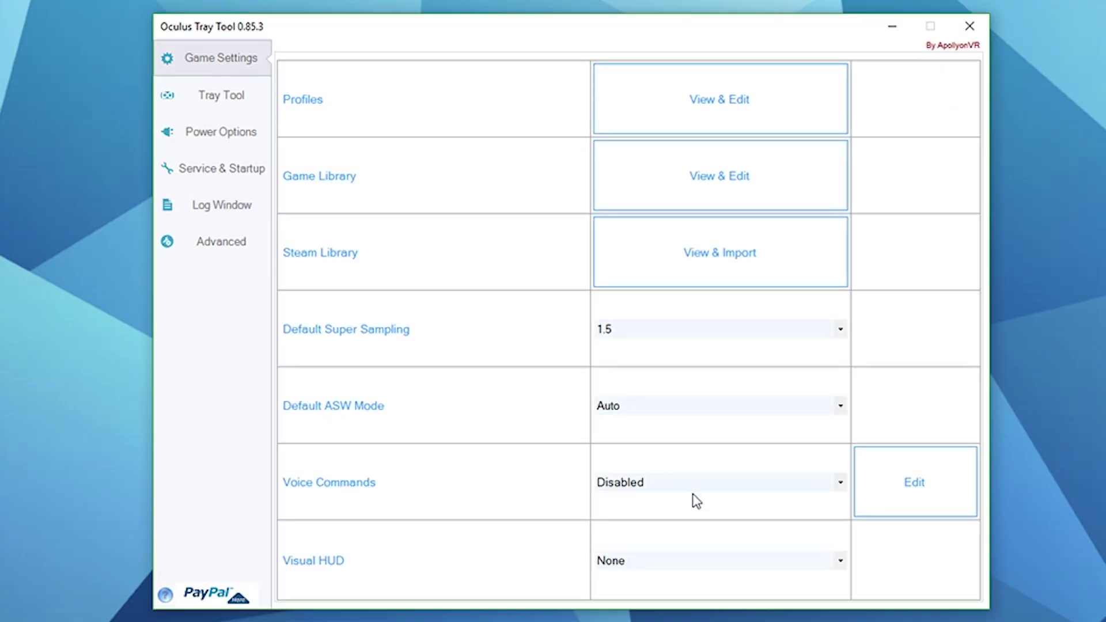
{"action": "left_click", "coordinate": [720, 182]}
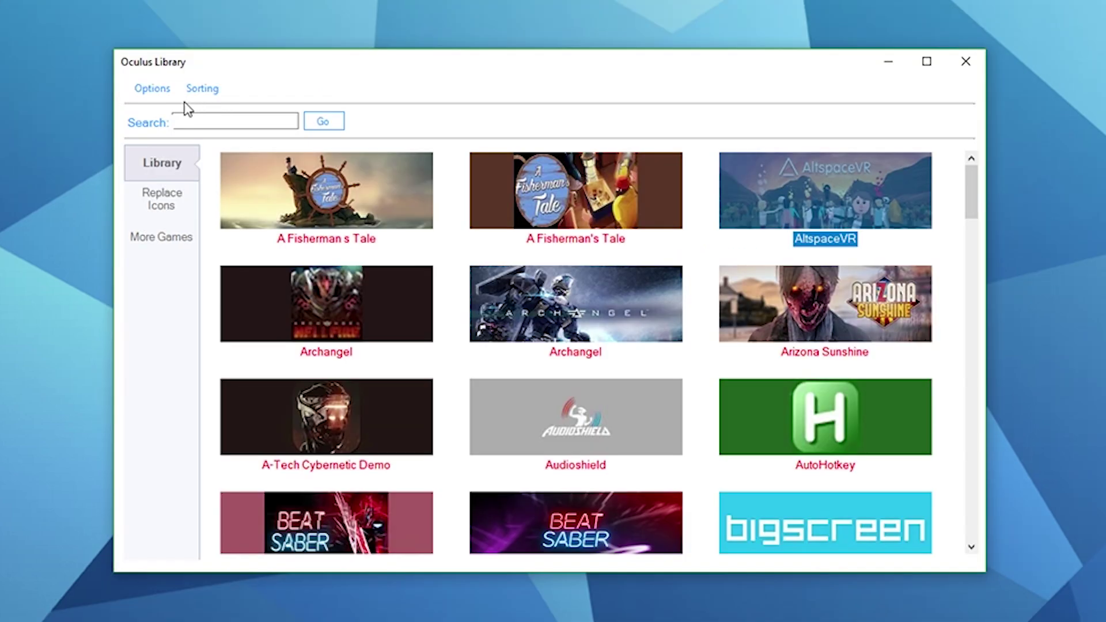
{"action": "left_click", "coordinate": [153, 92]}
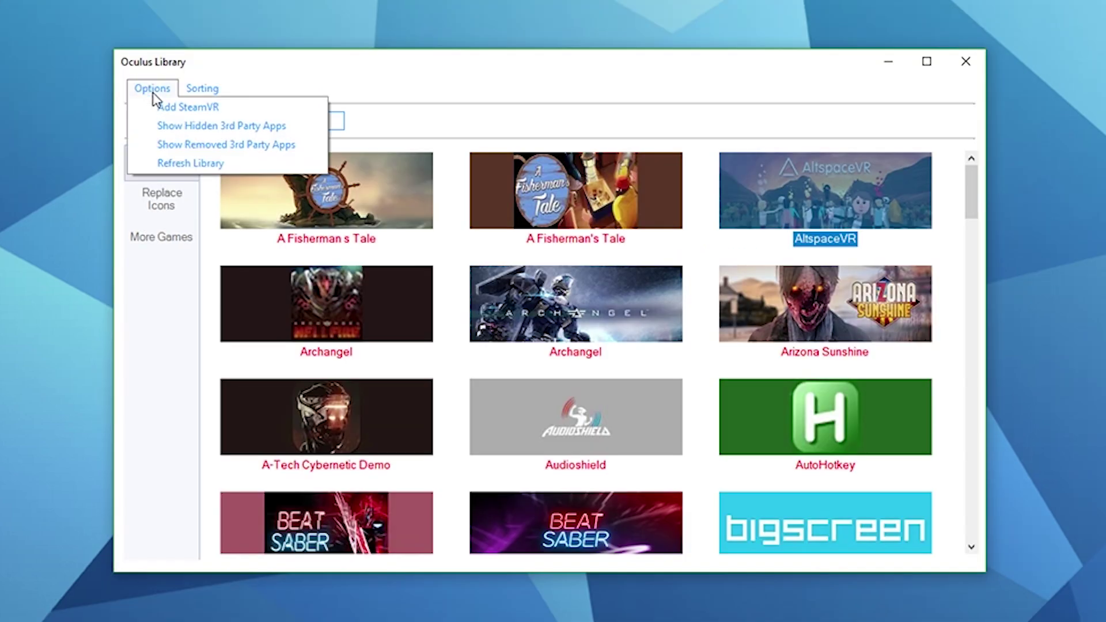
{"action": "left_click", "coordinate": [228, 108]}
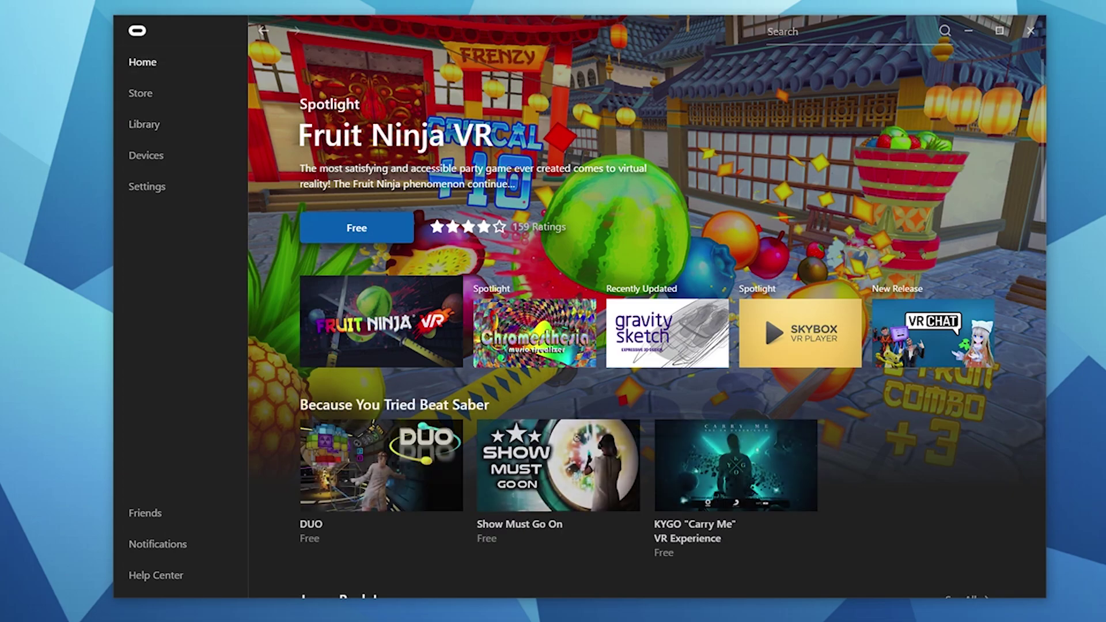
Switch to the Oculus app and filter its library's apps to include Unknown Sources
{"action": "left_click", "coordinate": [210, 129]}
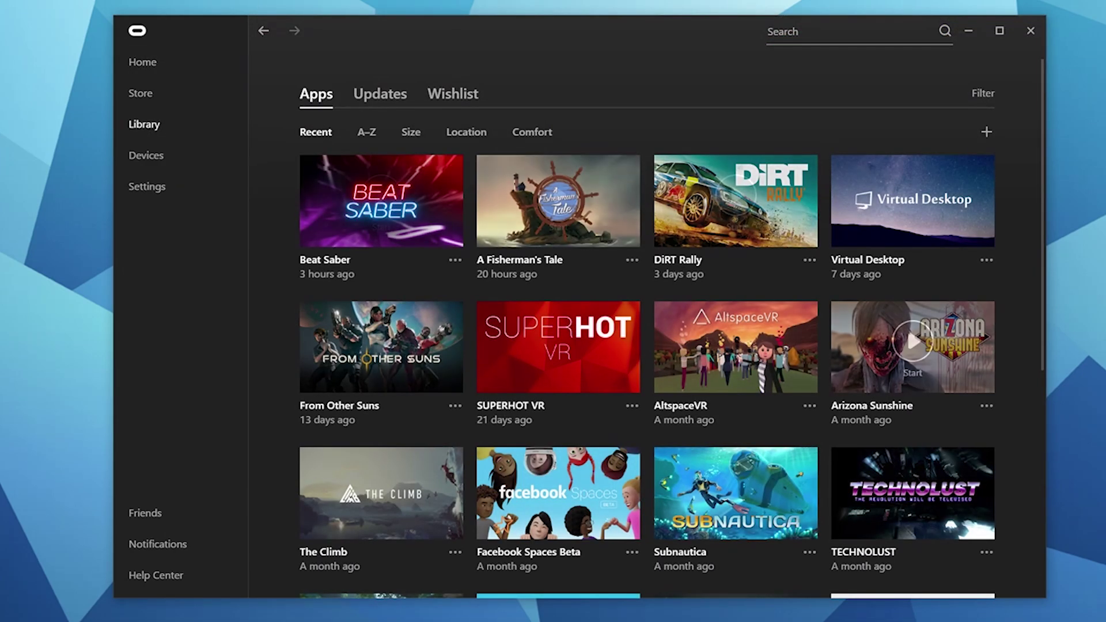
{"action": "left_click", "coordinate": [987, 94]}
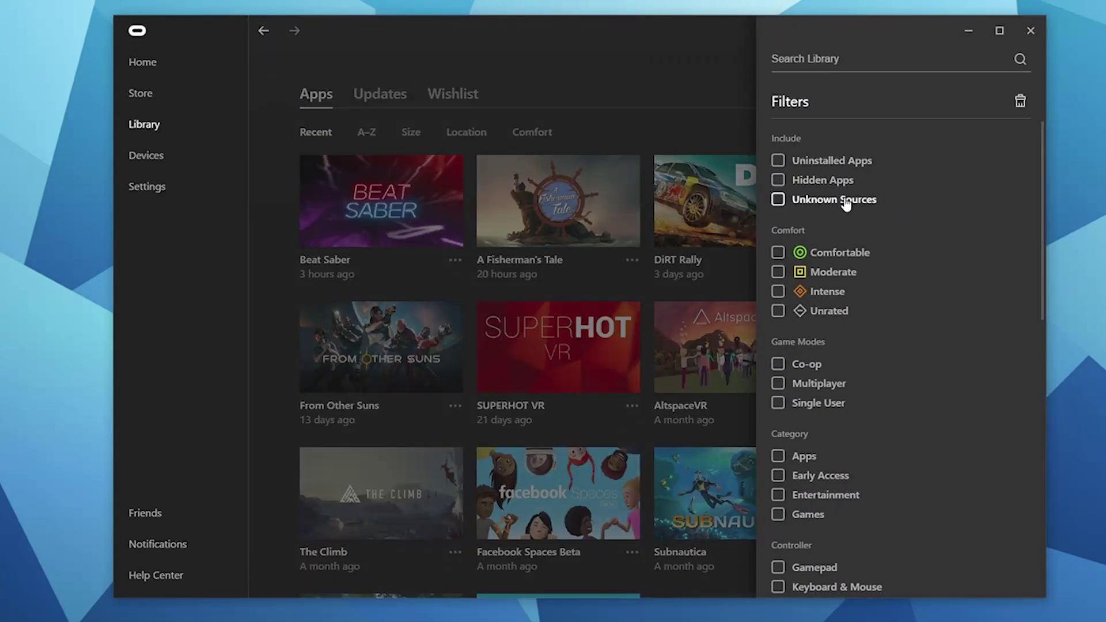
{"action": "left_click", "coordinate": [779, 200]}
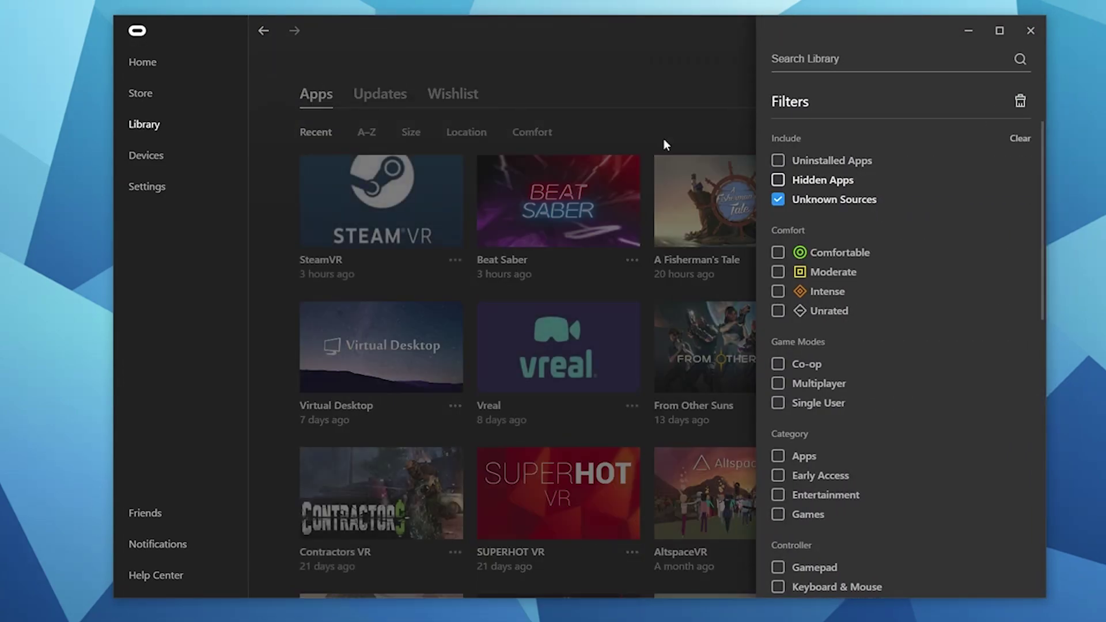
{"action": "left_click", "coordinate": [669, 113]}
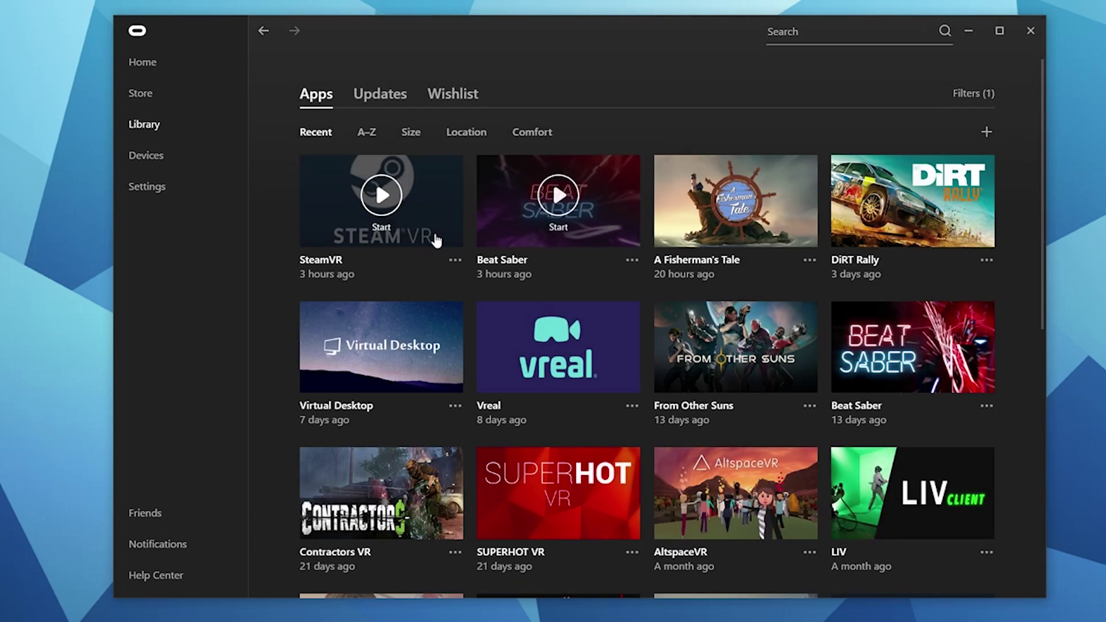